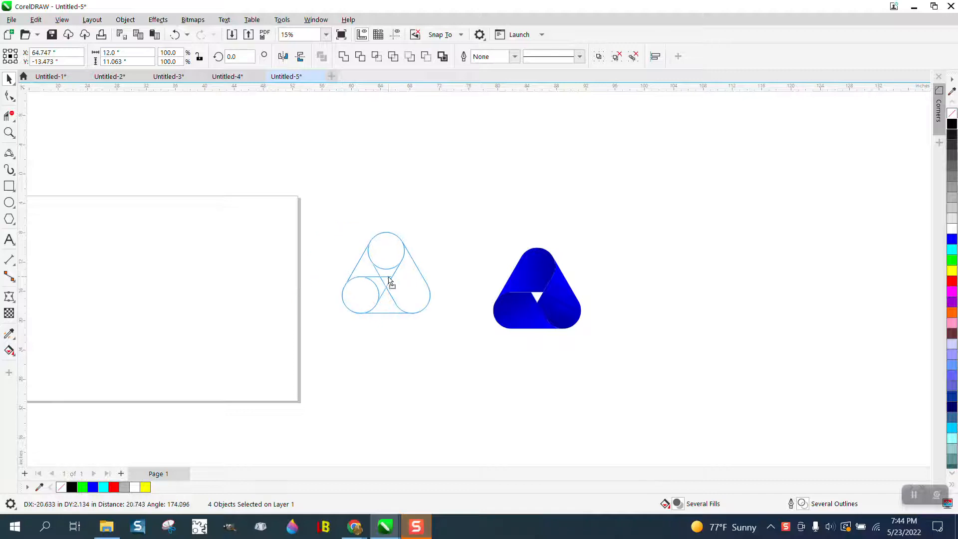
Draw a rectangle on the upper half of the page and size it to 10 inches wide by 4 inches high
{"action": "left_click", "coordinate": [10, 132]}
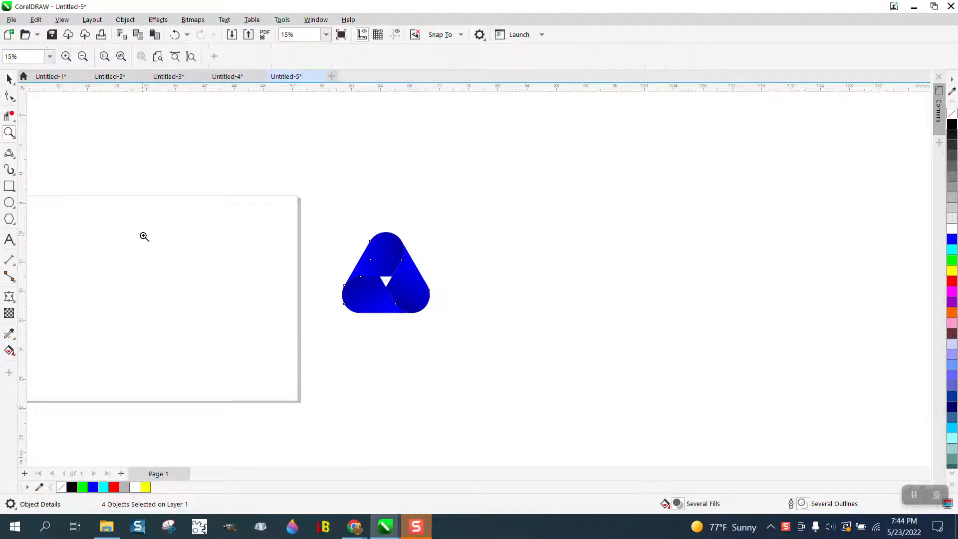
{"action": "scroll", "coordinate": [143, 235], "scroll_direction": "down", "scroll_amount": 1}
{"action": "left_click_drag", "start_coordinate": [55, 205], "coordinate": [450, 344]}
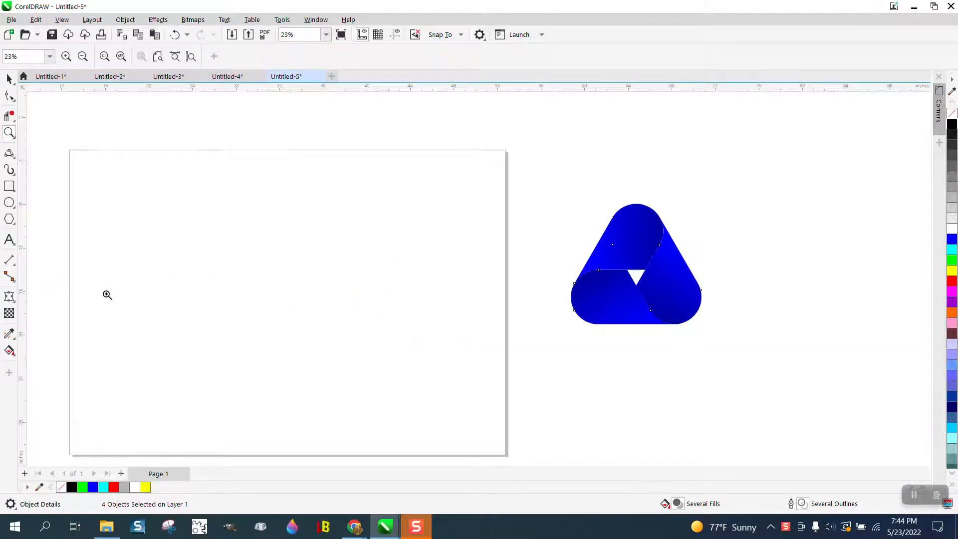
{"action": "left_click", "coordinate": [9, 185]}
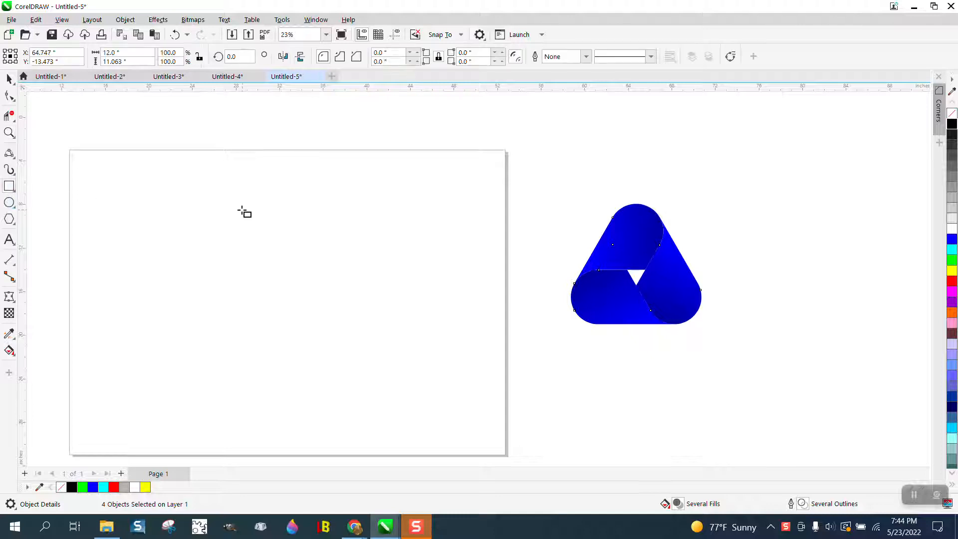
{"action": "left_click_drag", "start_coordinate": [220, 204], "coordinate": [324, 252]}
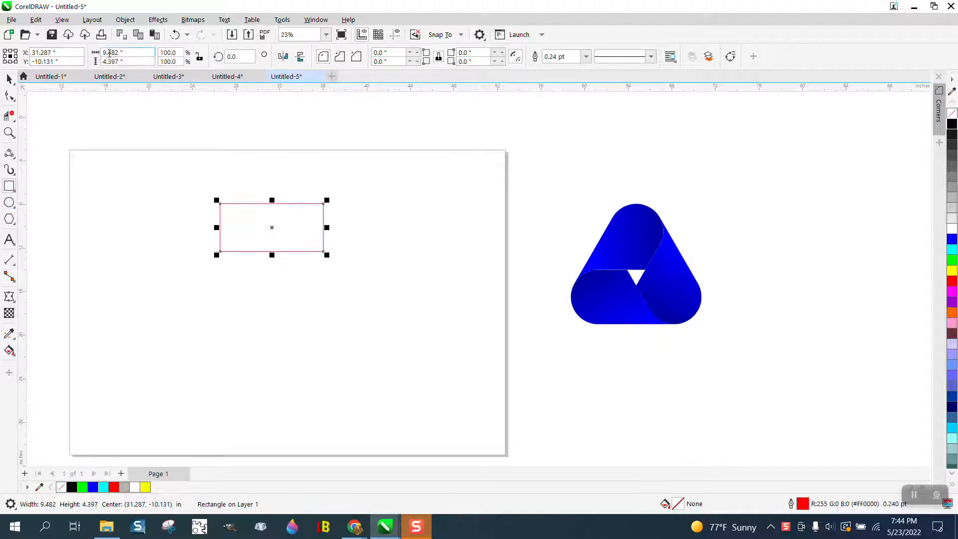
{"action": "left_click", "coordinate": [133, 62]}
{"action": "type", "text": "4"}
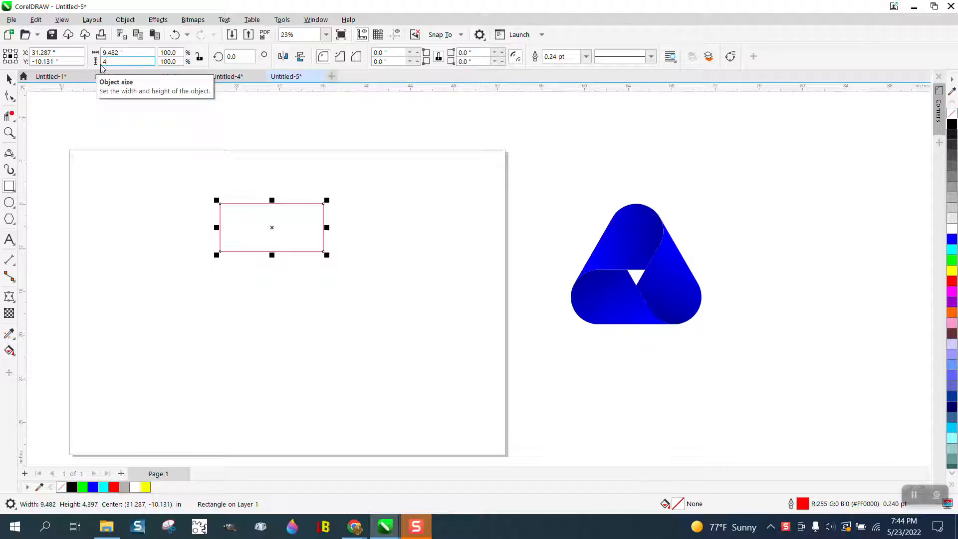
{"action": "key", "text": "shift+Tab"}
{"action": "type", "text": "10"}
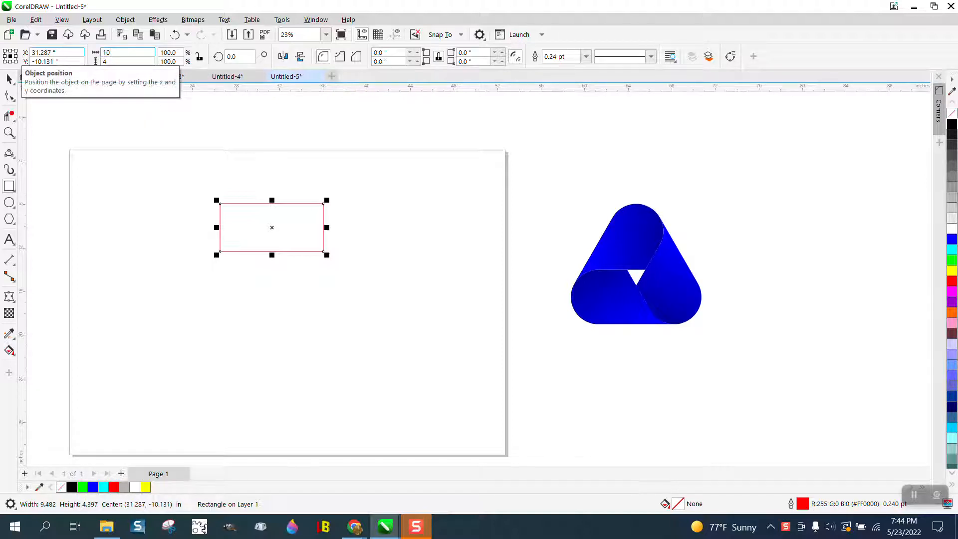
{"action": "key", "text": "Return"}
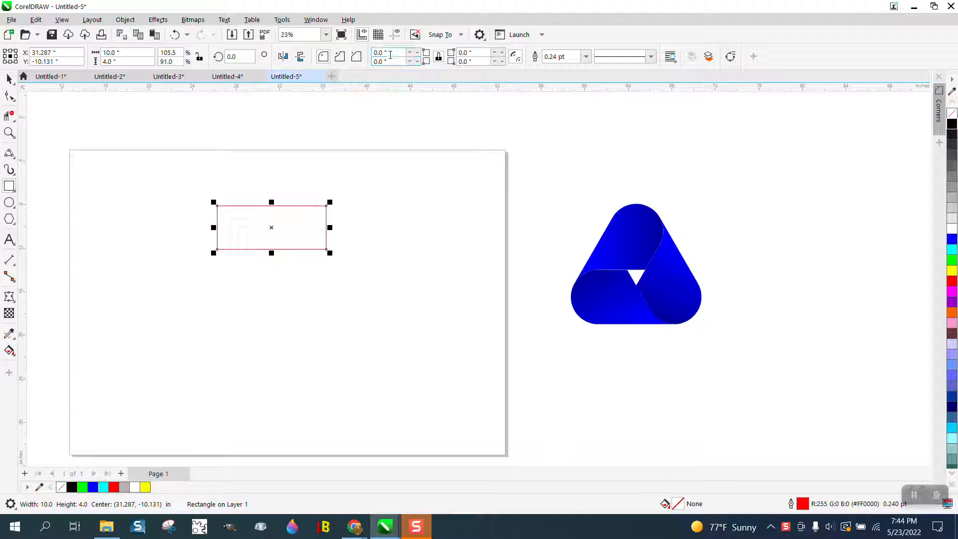
Round all four corners of the rectangle with a 2-inch radius
{"action": "left_click_drag", "start_coordinate": [391, 54], "coordinate": [346, 55]}
{"action": "type", "text": "2"}
{"action": "key", "text": "Return"}
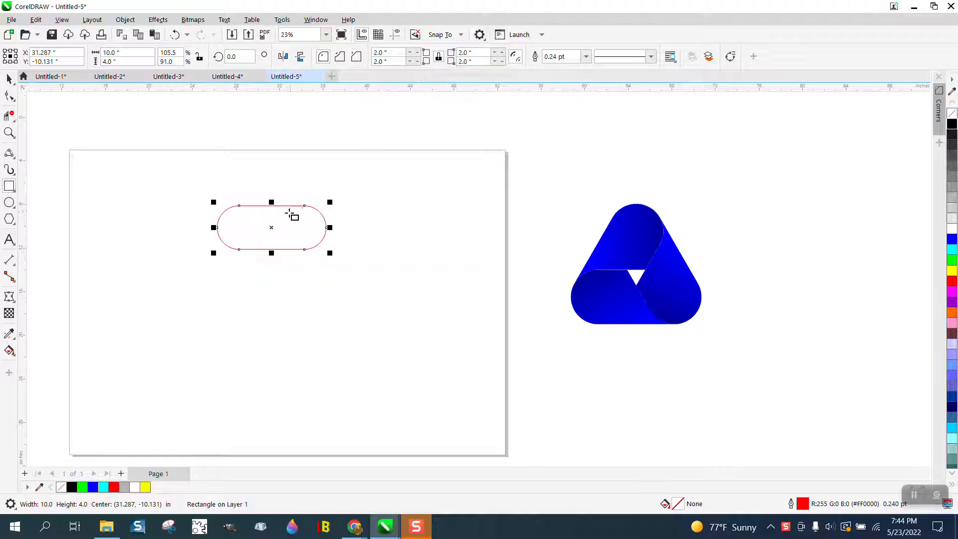
Draw a circle, set its diameter to 4 inches, and center it on the page
{"action": "left_click", "coordinate": [10, 204]}
{"action": "left_click_drag", "start_coordinate": [190, 175], "coordinate": [167, 228]}
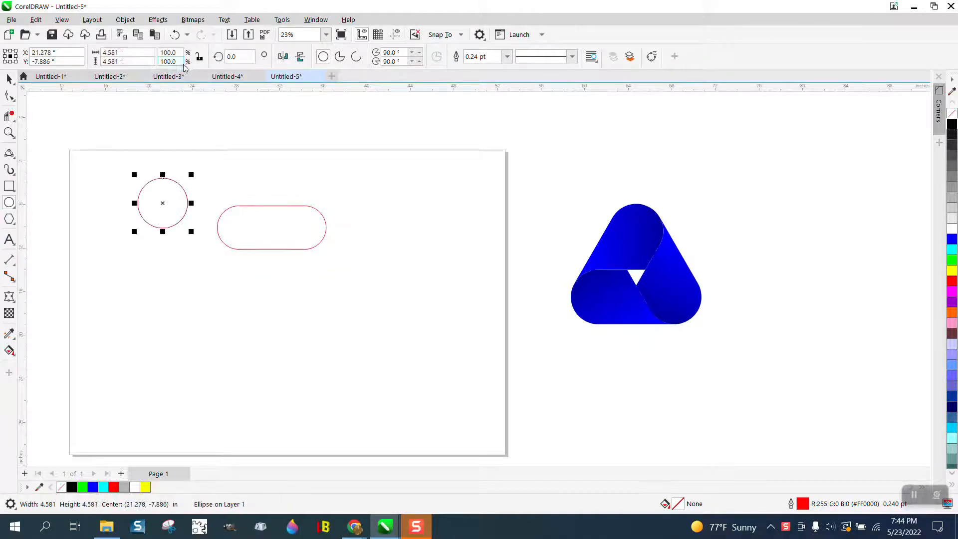
{"action": "left_click", "coordinate": [144, 53]}
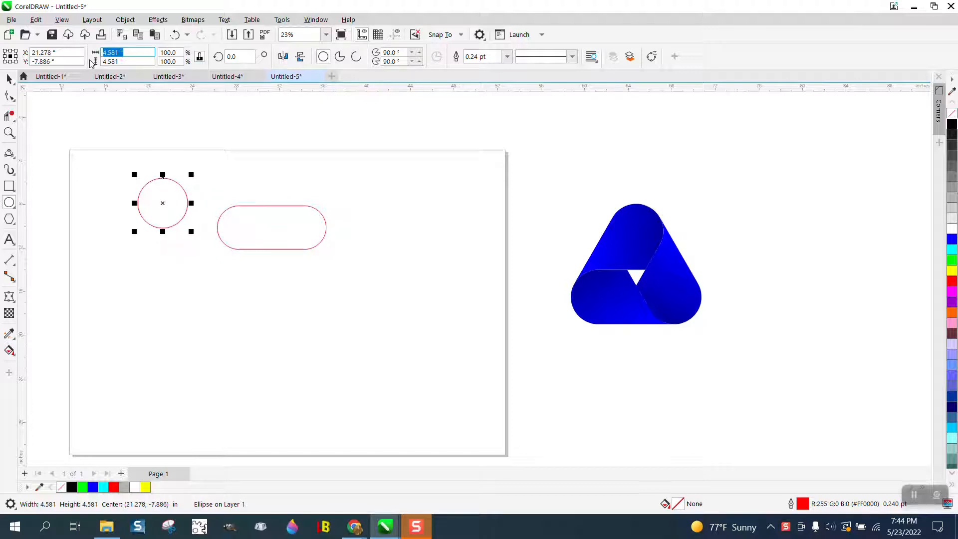
{"action": "type", "text": "4"}
{"action": "key", "text": "Return"}
{"action": "key", "text": "p"}
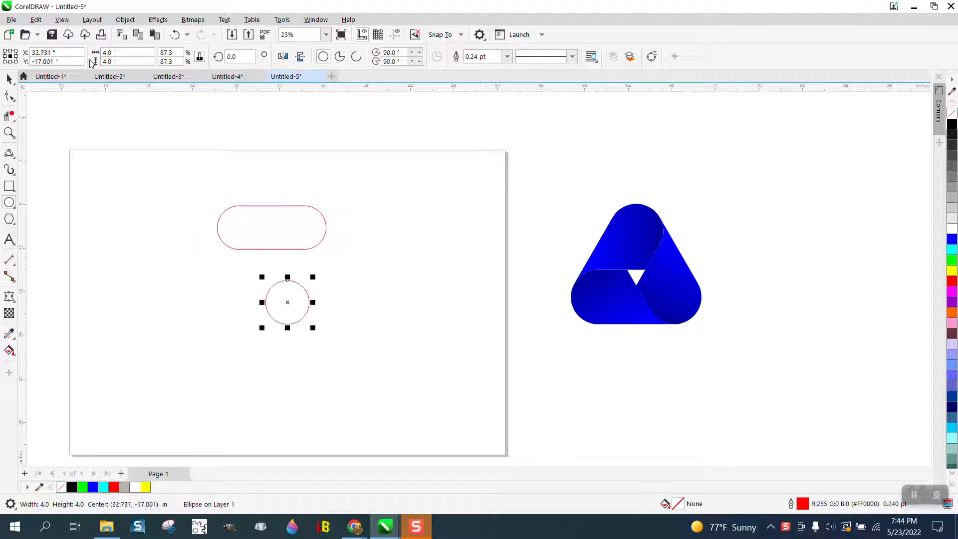
{"action": "key", "text": "F7"}
{"action": "left_click_drag", "start_coordinate": [165, 168], "coordinate": [390, 336]}
{"action": "key", "text": "ctrl+z"}
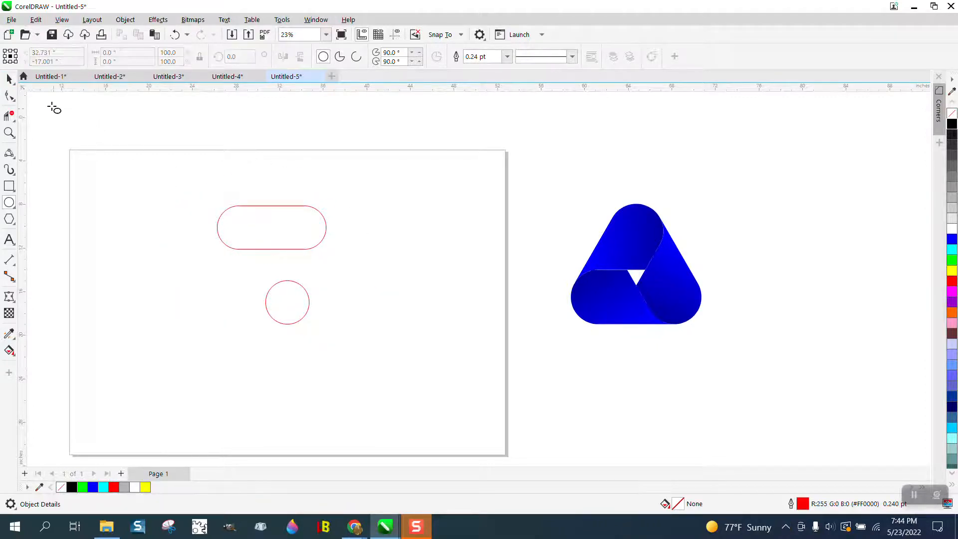
{"action": "left_click_drag", "start_coordinate": [168, 165], "coordinate": [375, 336]}
{"action": "key", "text": "ctrl+z"}
Select the rounded rectangle and the circle with the Pick tool and align their centers horizontally and vertically
{"action": "left_click", "coordinate": [16, 87]}
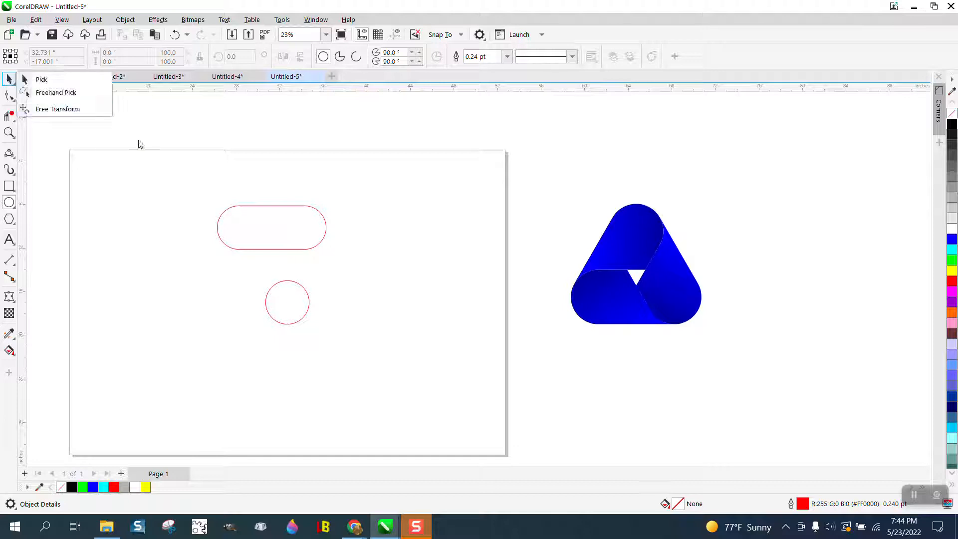
{"action": "left_click", "coordinate": [38, 78]}
{"action": "left_click_drag", "start_coordinate": [183, 168], "coordinate": [428, 365]}
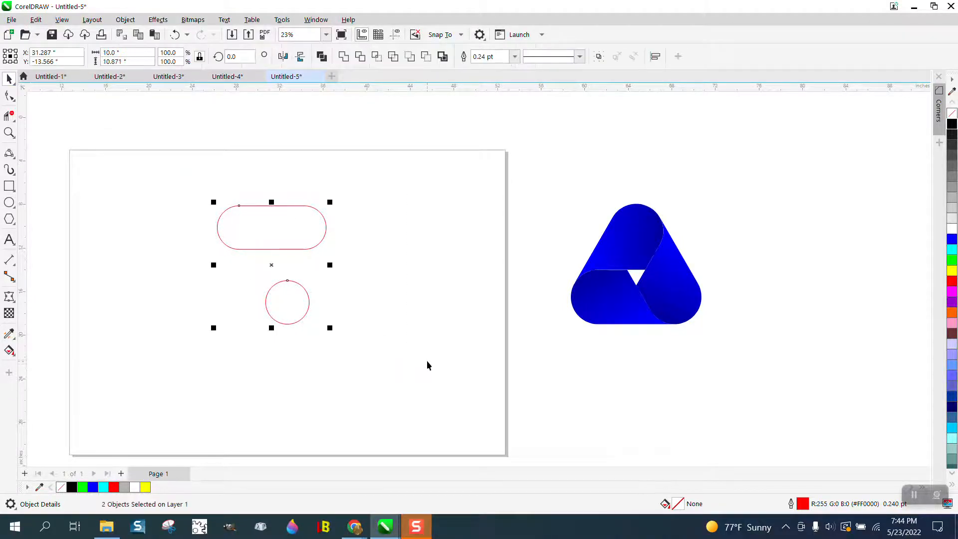
{"action": "key", "text": "e"}
{"action": "key", "text": "c"}
Align the circle to the left end of the rounded rectangle
{"action": "left_click_drag", "start_coordinate": [198, 266], "coordinate": [200, 297]}
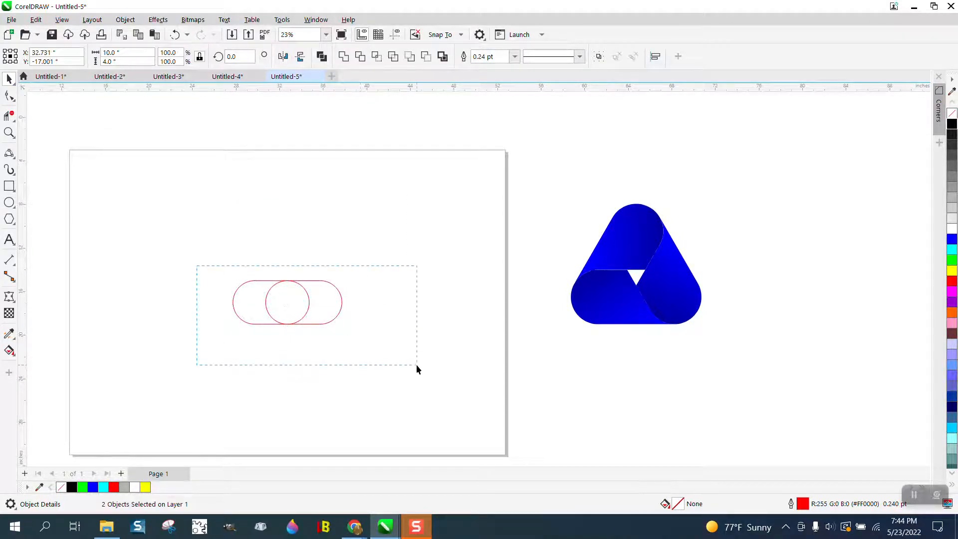
{"action": "left_click_drag", "start_coordinate": [416, 364], "coordinate": [417, 367]}
{"action": "key", "text": "l"}
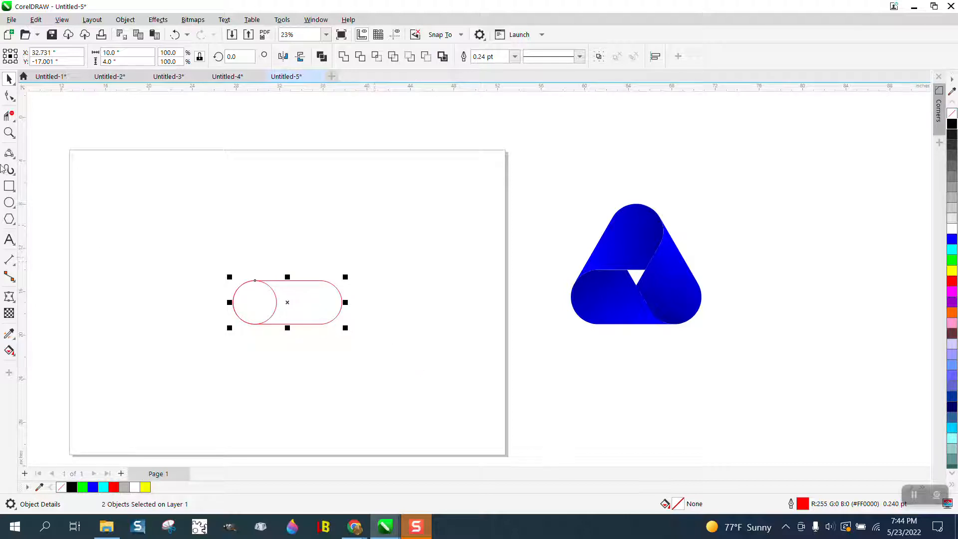
Duplicate the circle and align the copy to the right end of the rounded rectangle
{"action": "left_click", "coordinate": [9, 132]}
{"action": "left_click_drag", "start_coordinate": [170, 257], "coordinate": [507, 367]}
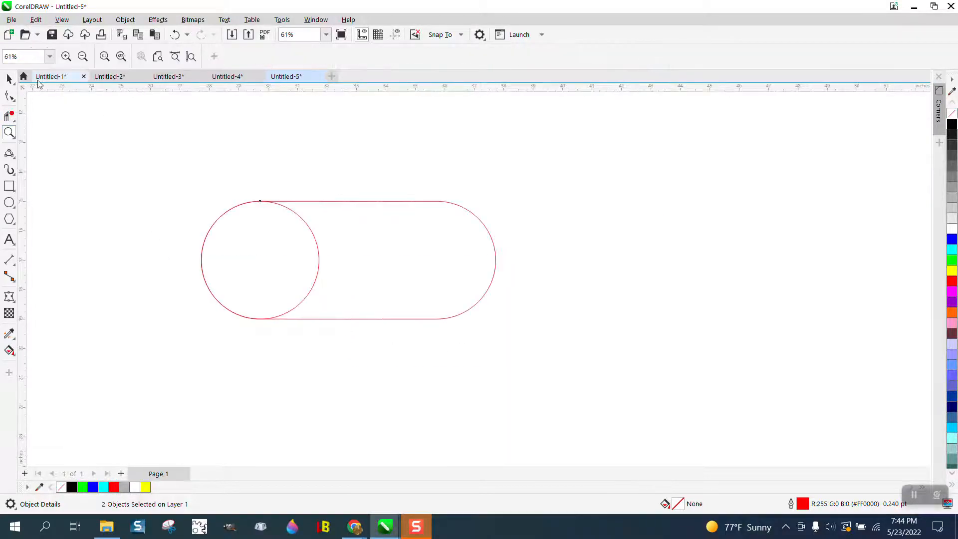
{"action": "left_click", "coordinate": [9, 79]}
{"action": "left_click", "coordinate": [290, 210]}
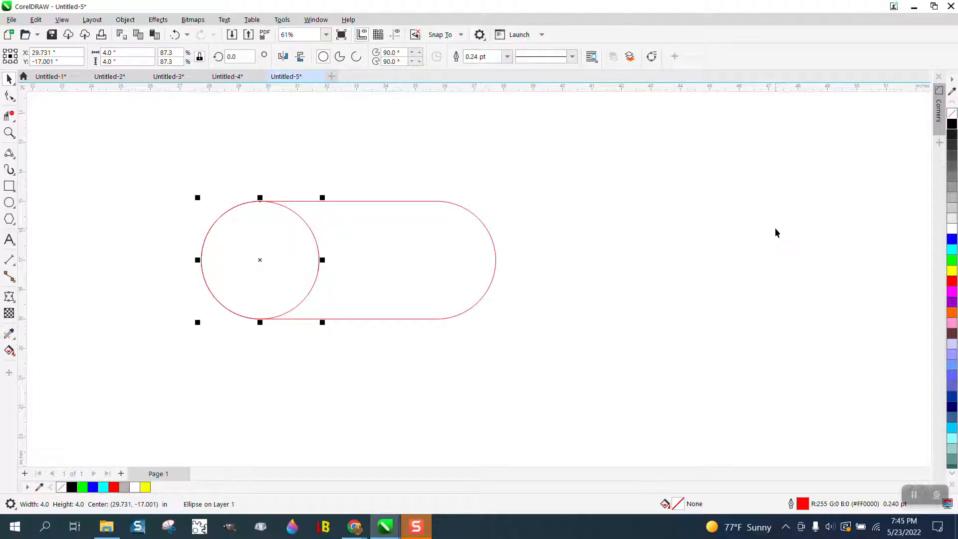
{"action": "left_click", "coordinate": [422, 319], "text": "shift"}
{"action": "key", "text": "r"}
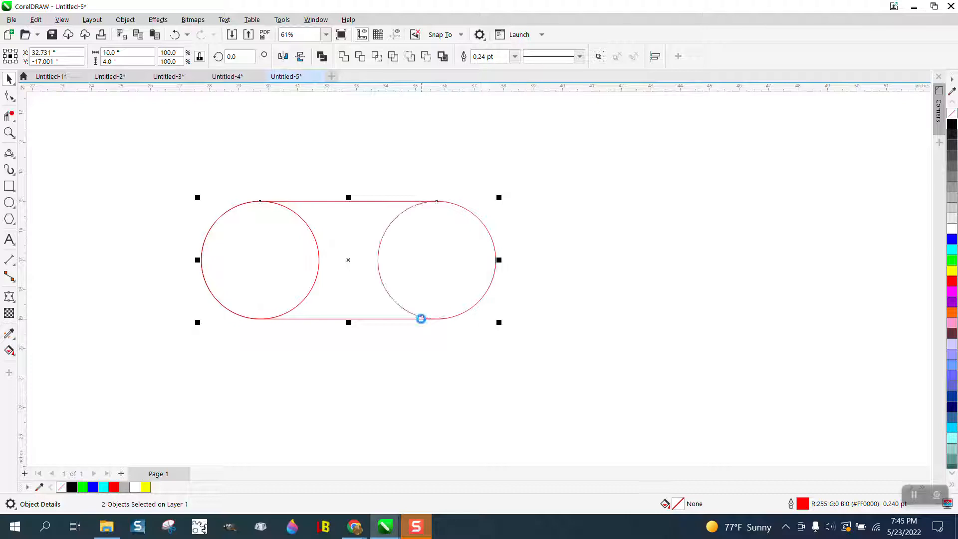
Group the rounded rectangle with both circles and rotate a copy of the group 60 degrees about the left circle's center
{"action": "left_click_drag", "start_coordinate": [172, 170], "coordinate": [555, 379]}
{"action": "key", "text": "ctrl+g"}
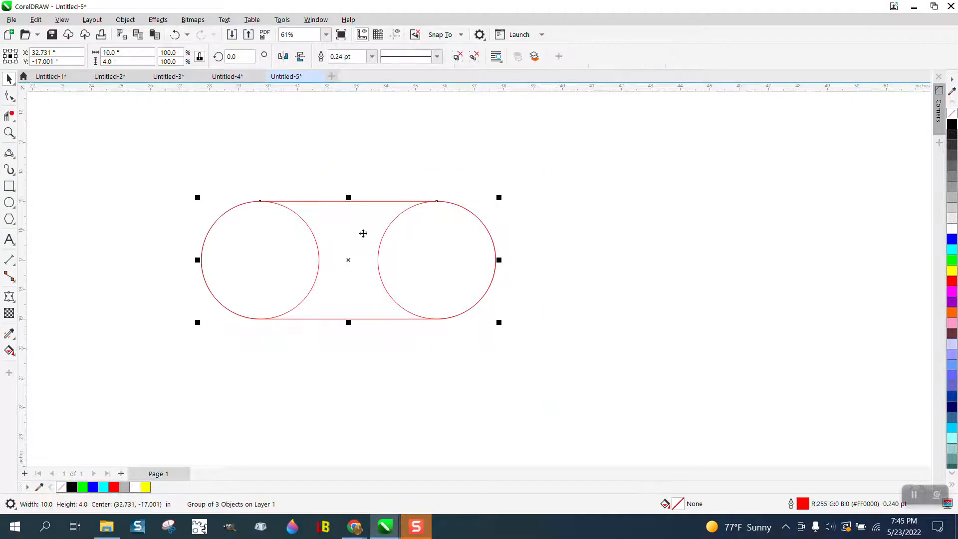
{"action": "left_click", "coordinate": [348, 260]}
{"action": "left_click_drag", "start_coordinate": [349, 260], "coordinate": [259, 260]}
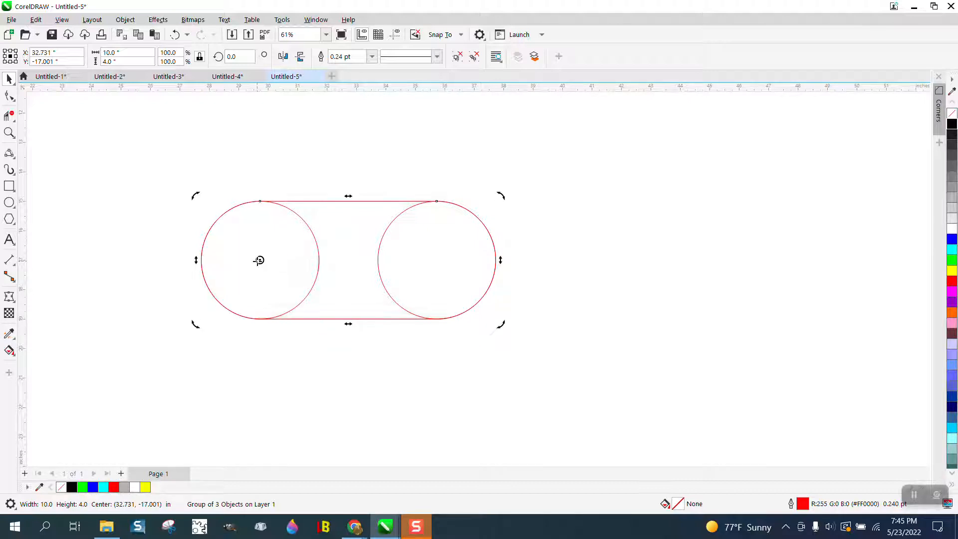
{"action": "left_click", "coordinate": [232, 56]}
{"action": "type", "text": "60"}
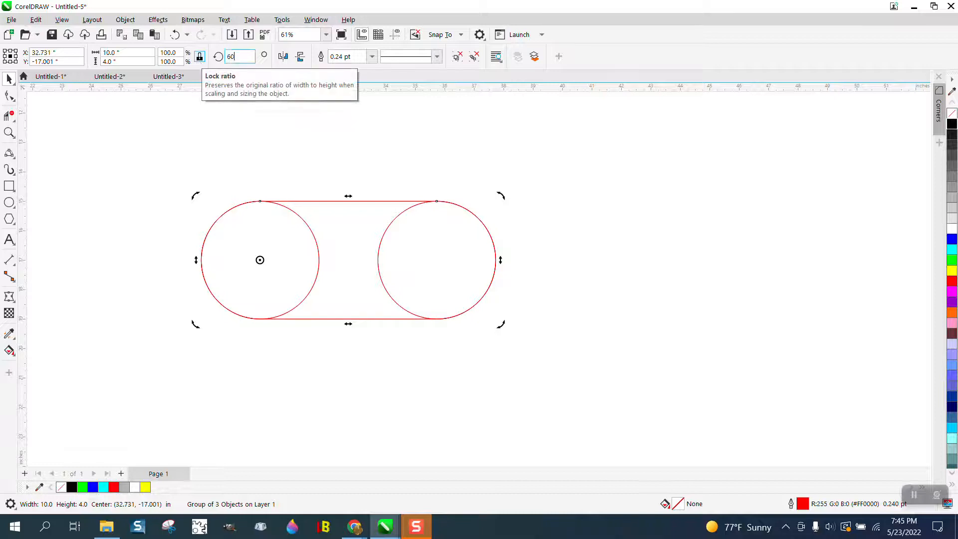
{"action": "key", "text": "Return"}
Rotate a copy of the horizontal group -60 degrees about its right circle's center to complete the triangle
{"action": "scroll", "coordinate": [349, 197], "scroll_direction": "down", "scroll_amount": 1}
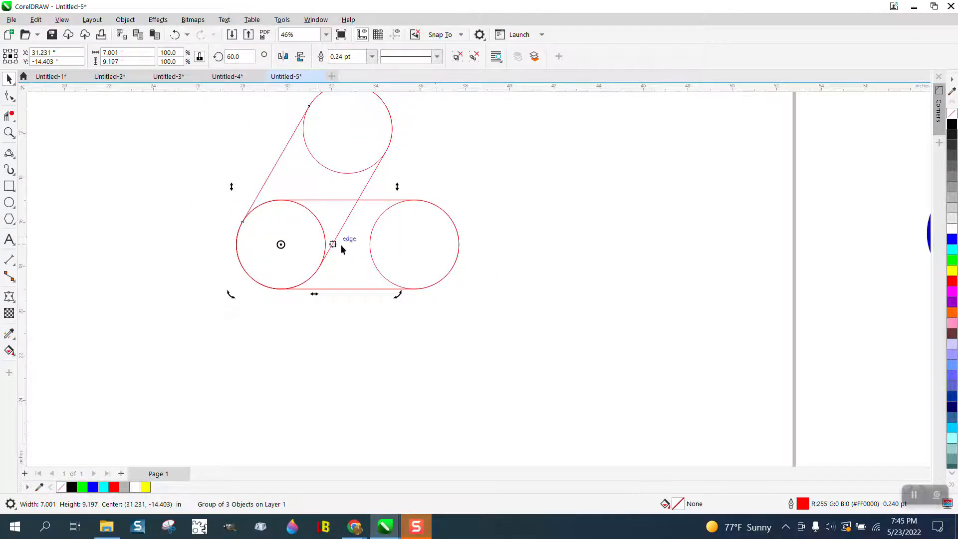
{"action": "left_click", "coordinate": [394, 246]}
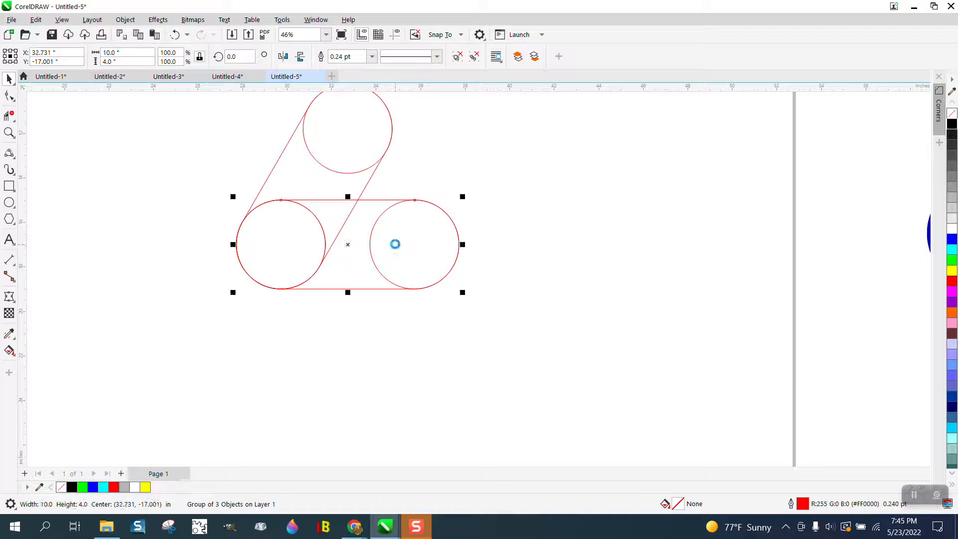
{"action": "left_click", "coordinate": [348, 243]}
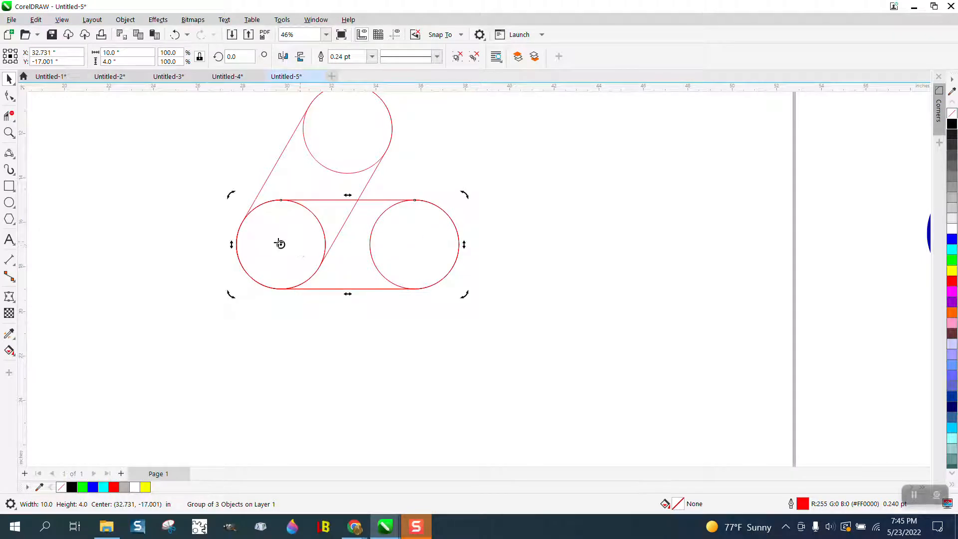
{"action": "left_click_drag", "start_coordinate": [280, 245], "coordinate": [414, 244]}
{"action": "left_click", "coordinate": [230, 57]}
{"action": "type", "text": "-"}
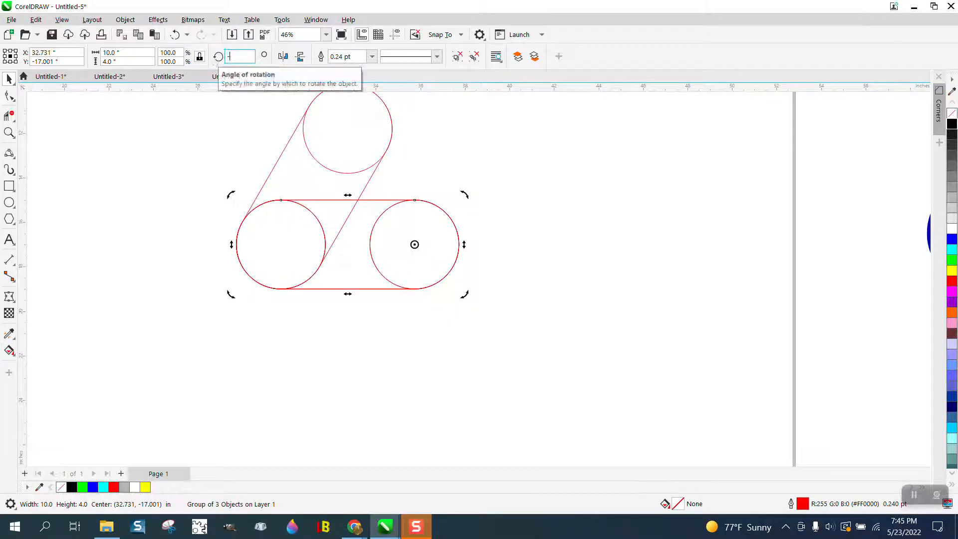
{"action": "type", "text": "60"}
{"action": "key", "text": "Return"}
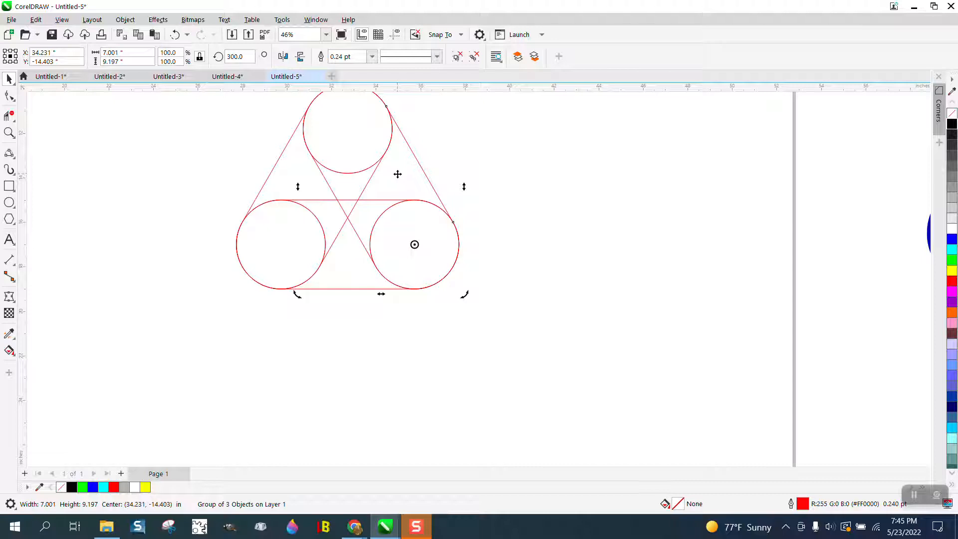
Remove the inner arcs of the lower-right circle and the adjoining horizontal line segment with Virtual Segment Delete
{"action": "scroll", "coordinate": [396, 239], "scroll_direction": "down", "scroll_amount": 1}
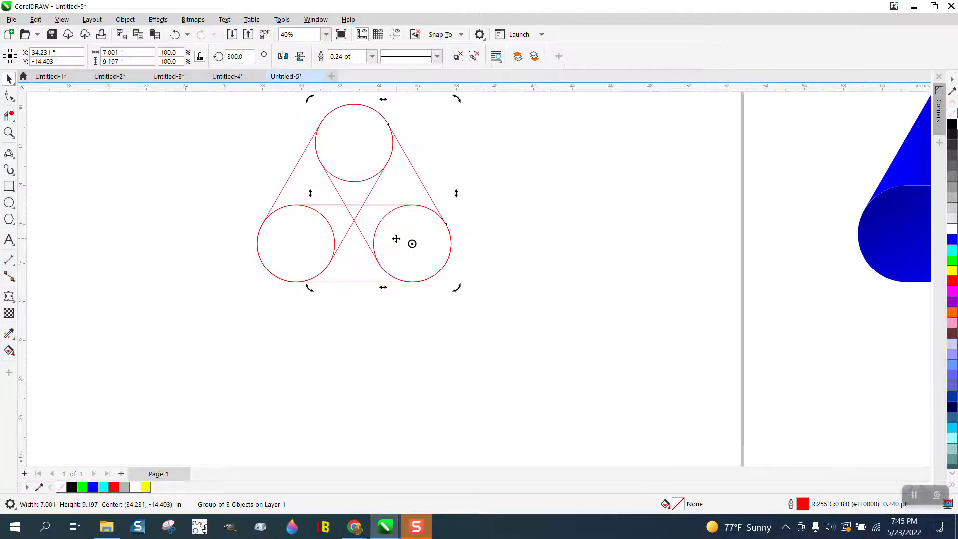
{"action": "left_click", "coordinate": [9, 351]}
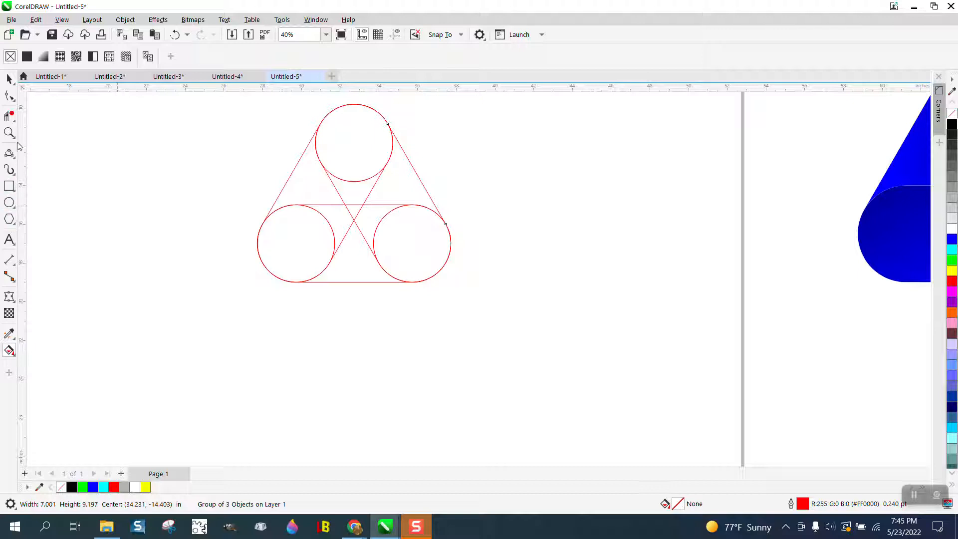
{"action": "left_click", "coordinate": [14, 123]}
{"action": "left_click", "coordinate": [45, 128]}
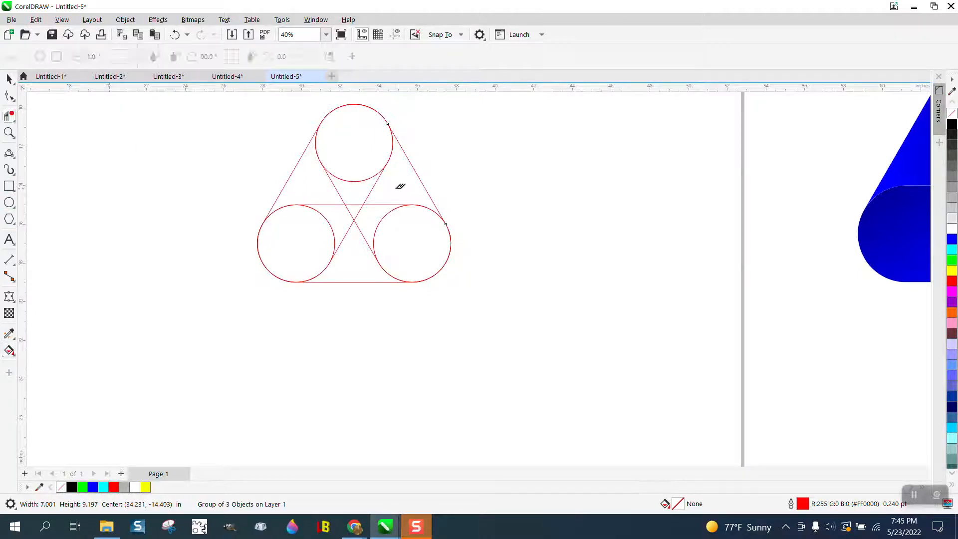
{"action": "left_click_drag", "start_coordinate": [406, 227], "coordinate": [407, 228]}
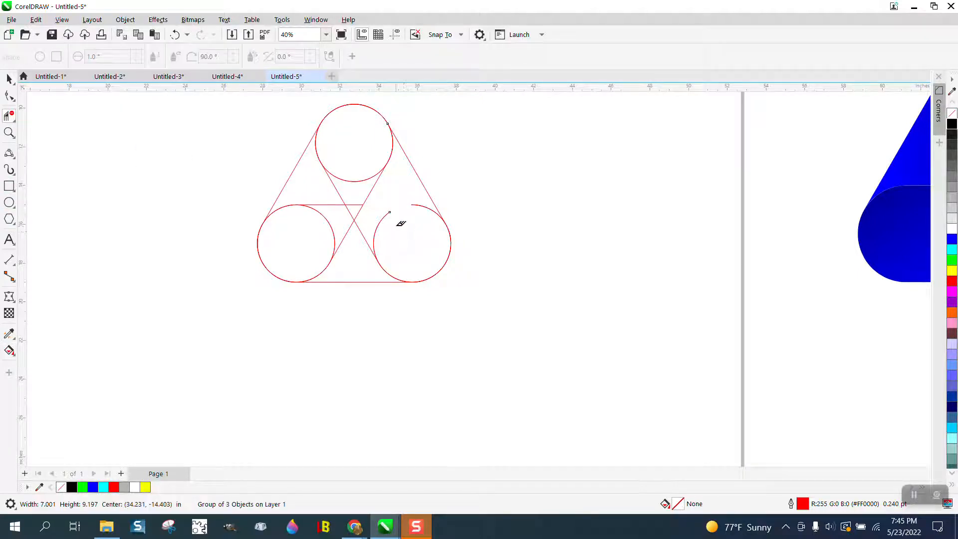
{"action": "left_click", "coordinate": [422, 209]}
{"action": "left_click", "coordinate": [377, 233]}
Delete the leftover sliver of arc beside the slanted line at the lower-right circle
{"action": "left_click", "coordinate": [9, 132]}
{"action": "left_click_drag", "start_coordinate": [369, 250], "coordinate": [408, 271]}
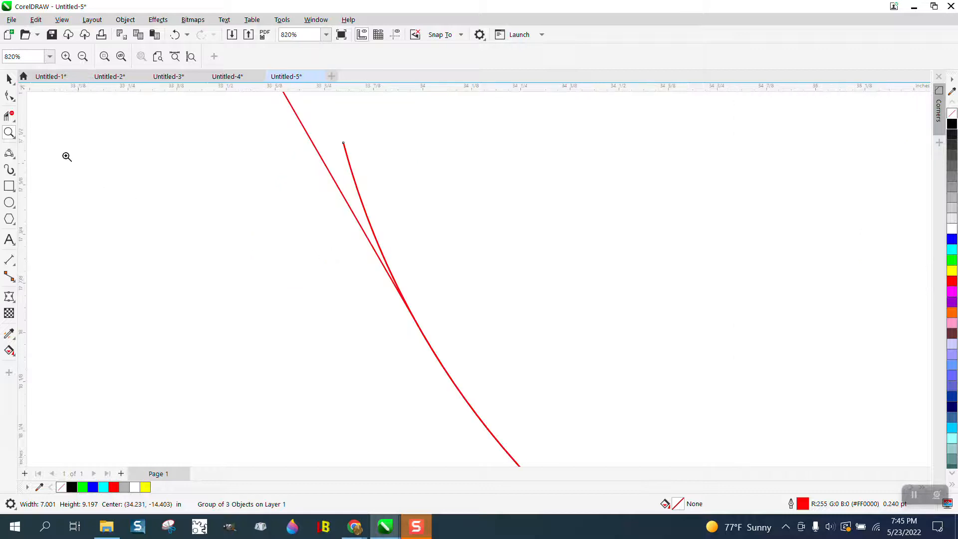
{"action": "left_click", "coordinate": [9, 117]}
{"action": "left_click", "coordinate": [361, 192]}
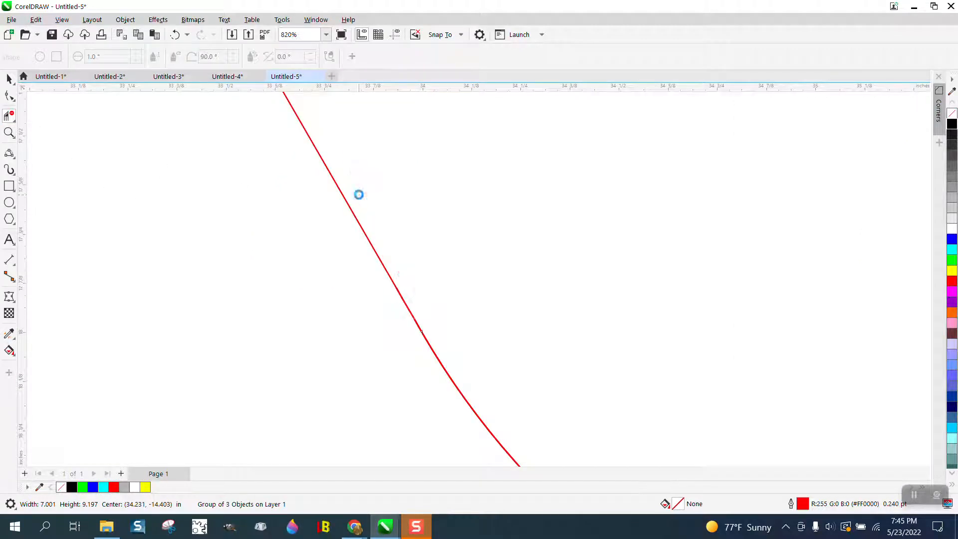
{"action": "scroll", "coordinate": [349, 197], "scroll_direction": "down", "scroll_amount": 6}
{"action": "scroll", "coordinate": [364, 257], "scroll_direction": "down", "scroll_amount": 3}
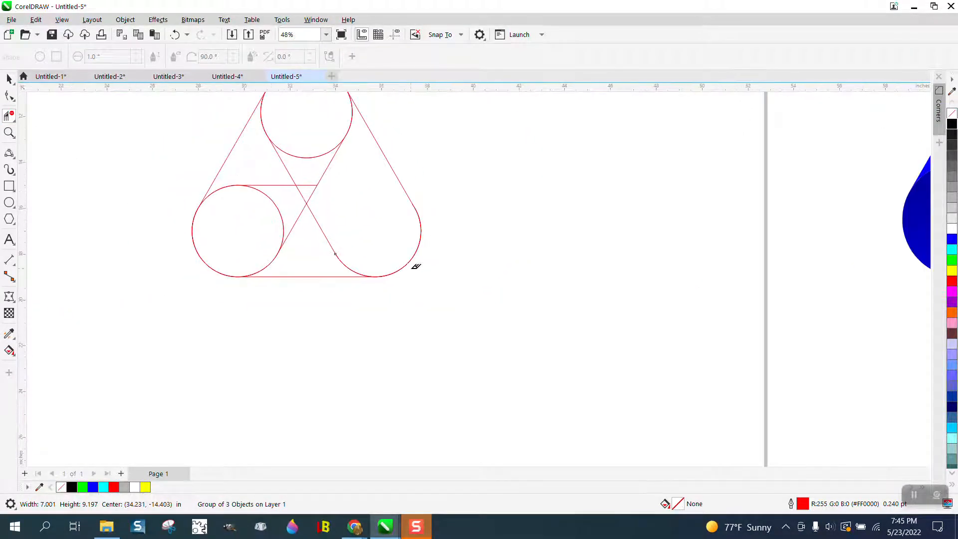
Smart Fill the enclosed lower-right lobe of the red construction with blue and no outline
{"action": "left_click", "coordinate": [9, 351]}
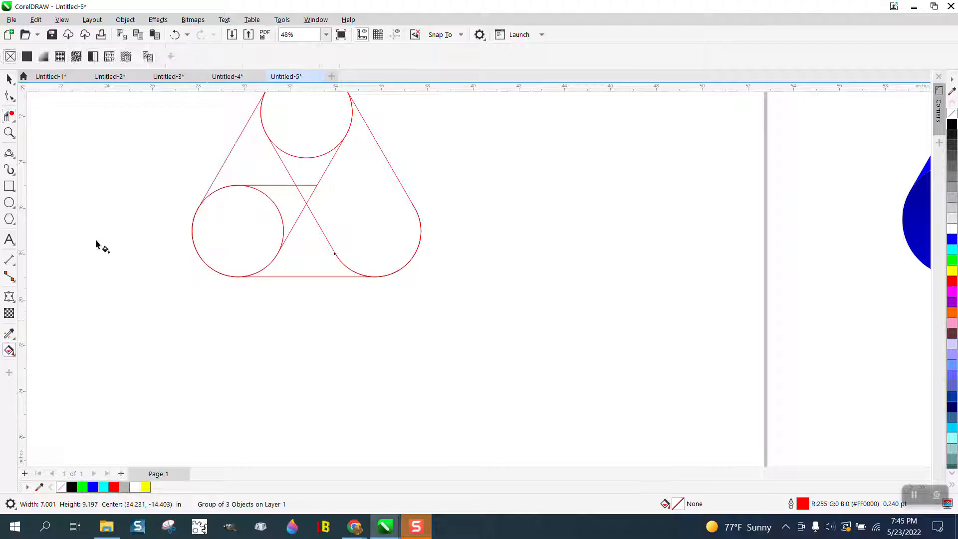
{"action": "left_click", "coordinate": [14, 355]}
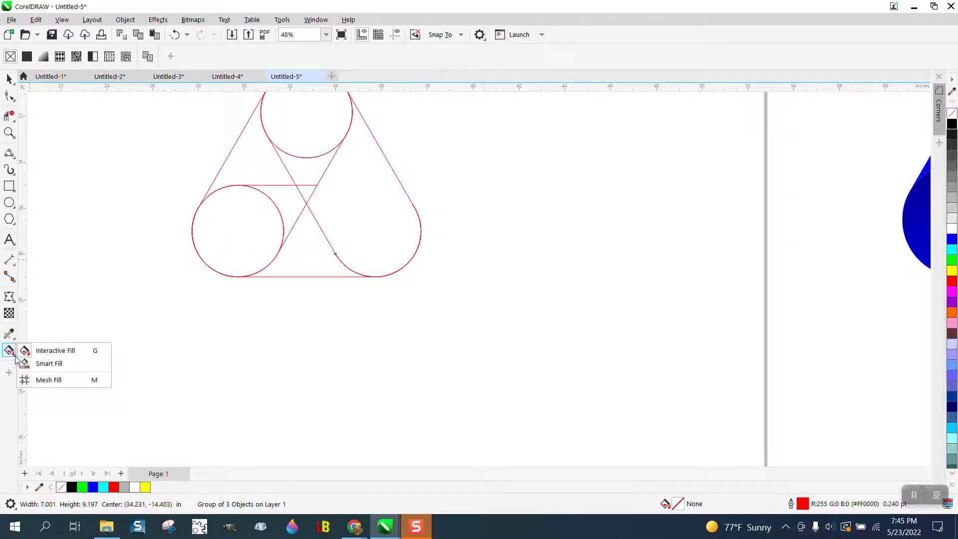
{"action": "left_click", "coordinate": [46, 364]}
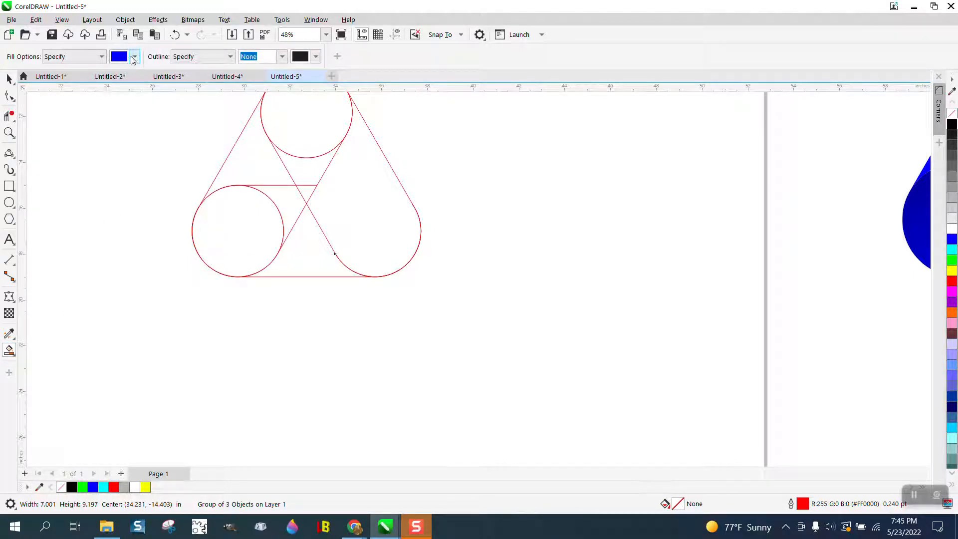
{"action": "left_click", "coordinate": [371, 188]}
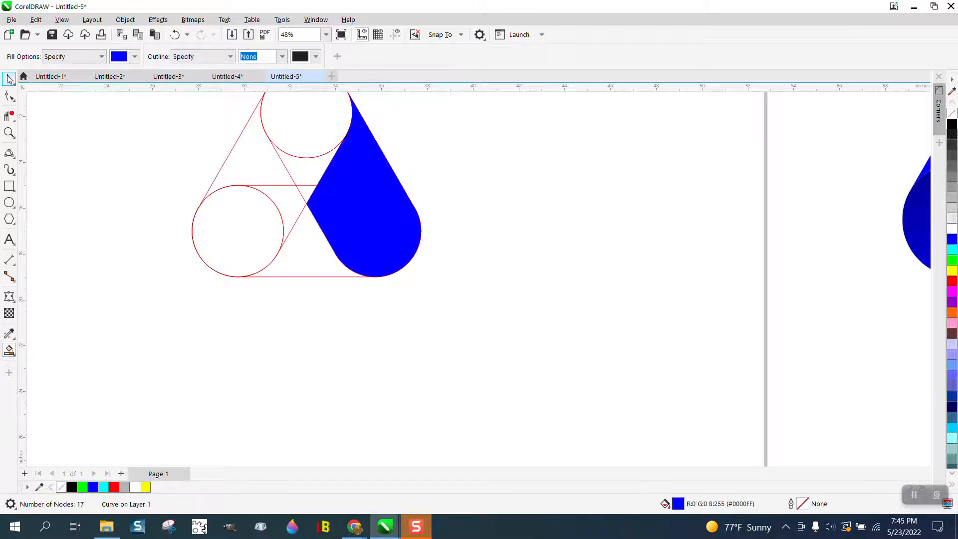
Remove the new lobe's blue fill and give it a black outline, keeping it in place over the red construction
{"action": "left_click", "coordinate": [9, 79]}
{"action": "scroll", "coordinate": [279, 255], "scroll_direction": "down", "scroll_amount": 1}
{"action": "key", "text": "shift+Right"}
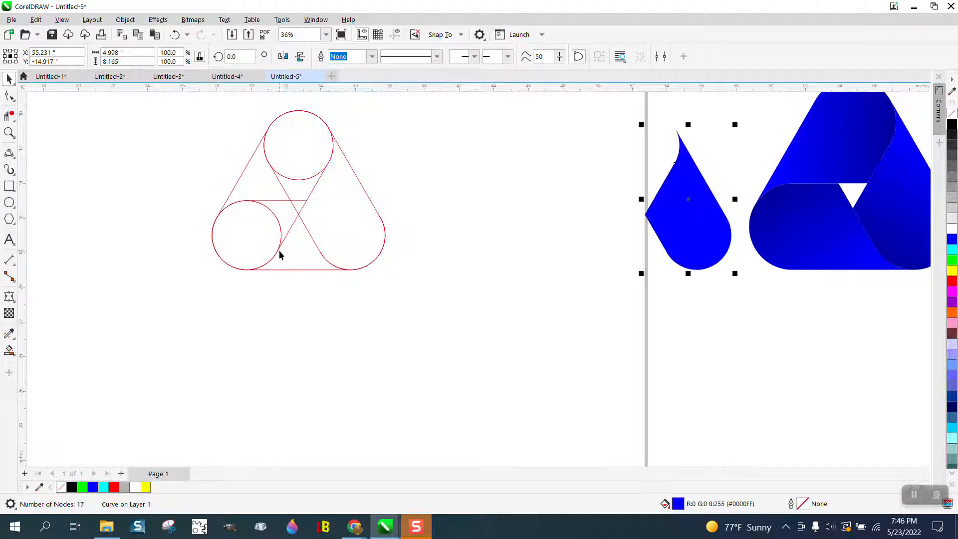
{"action": "left_click", "coordinate": [953, 114]}
{"action": "right_click", "coordinate": [953, 125]}
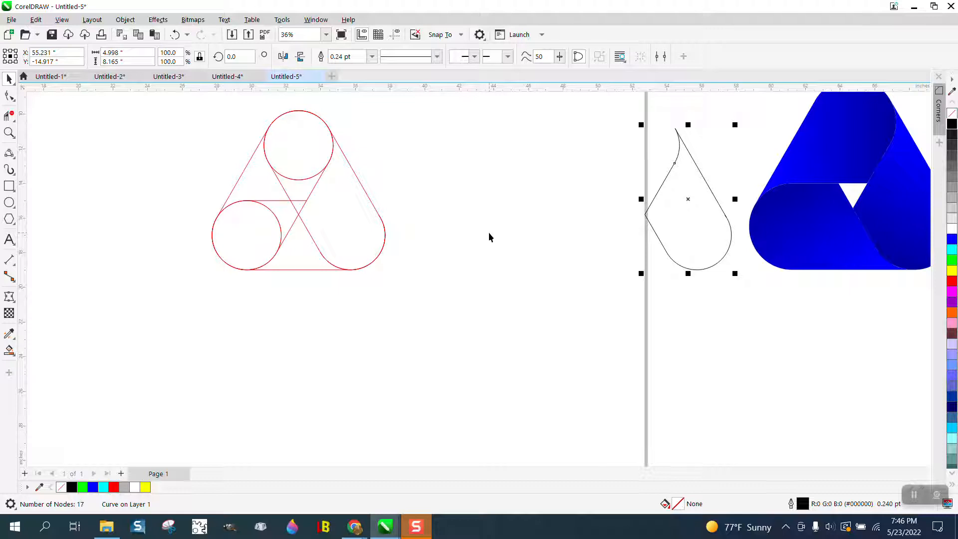
{"action": "key", "text": "shift+Left"}
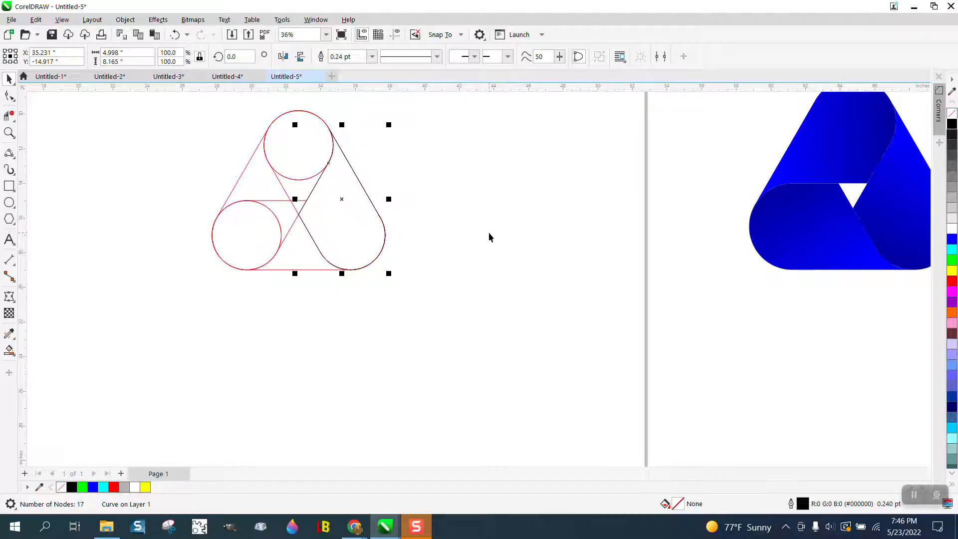
Rotate a copy of the black-outlined lobe to 120 degrees and snap it into place as the triangle's upper-left lobe
{"action": "left_click", "coordinate": [244, 57]}
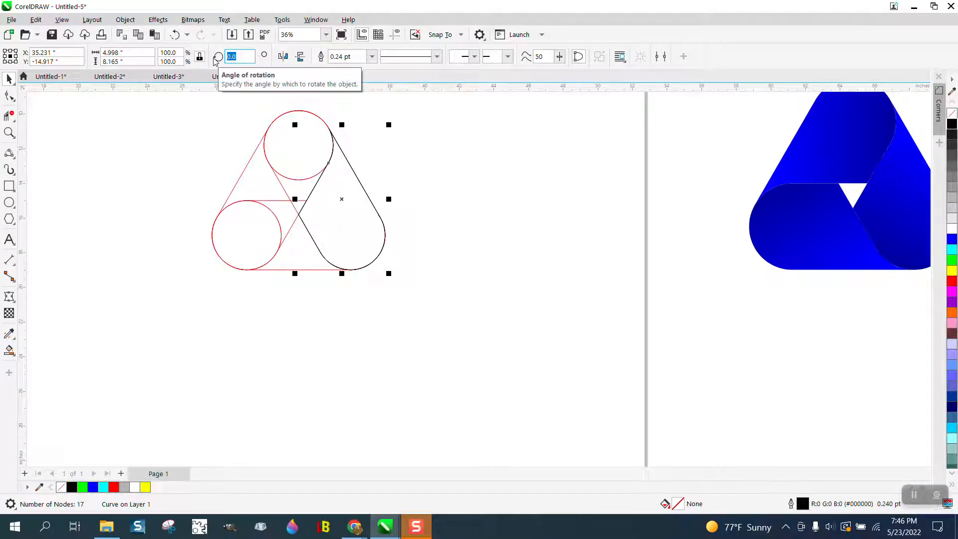
{"action": "type", "text": "60"}
{"action": "key", "text": "Return"}
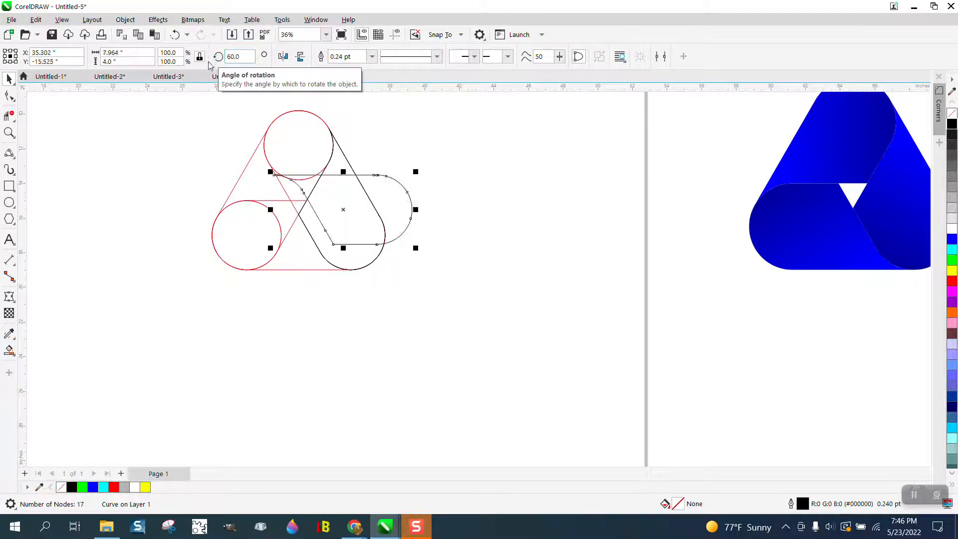
{"action": "left_click_drag", "start_coordinate": [242, 57], "coordinate": [217, 60]}
{"action": "type", "text": "120"}
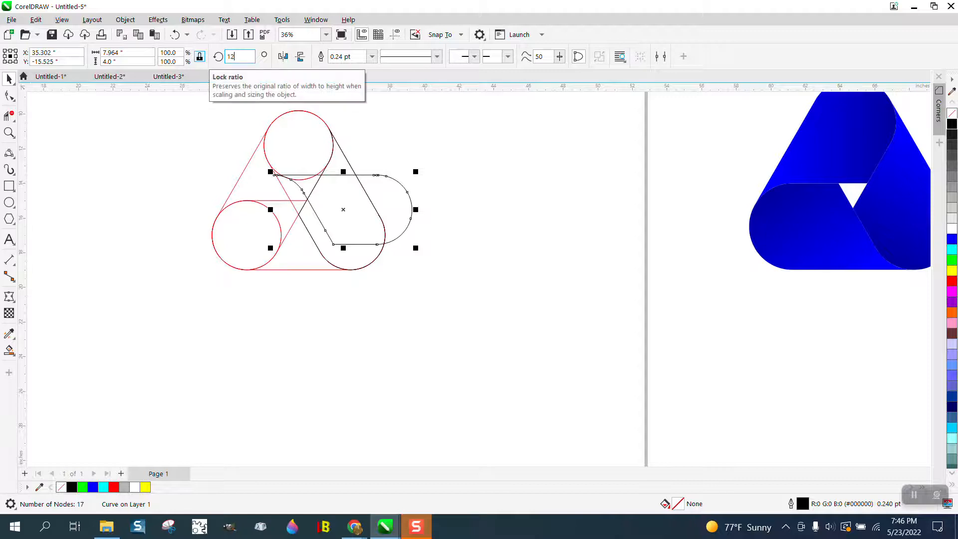
{"action": "key", "text": "Return"}
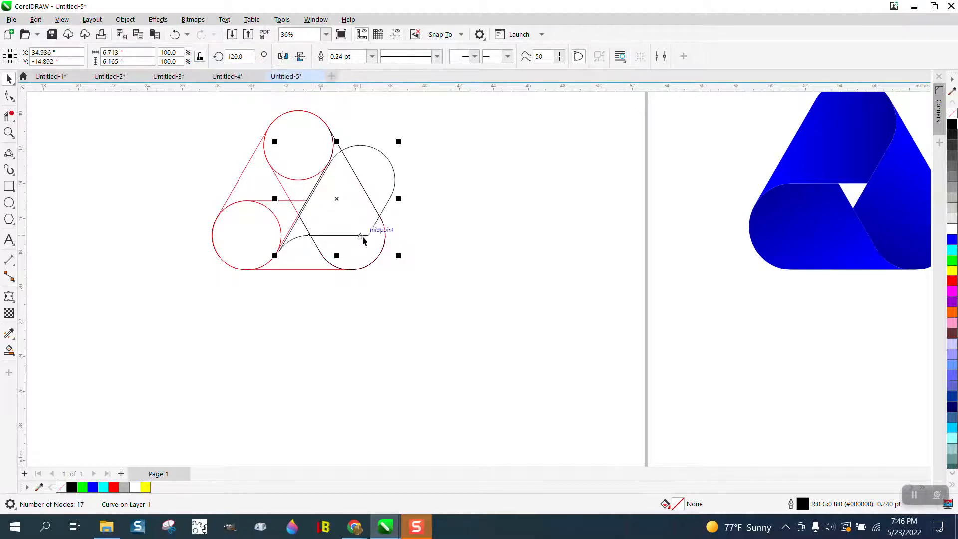
{"action": "left_click_drag", "start_coordinate": [368, 234], "coordinate": [307, 201]}
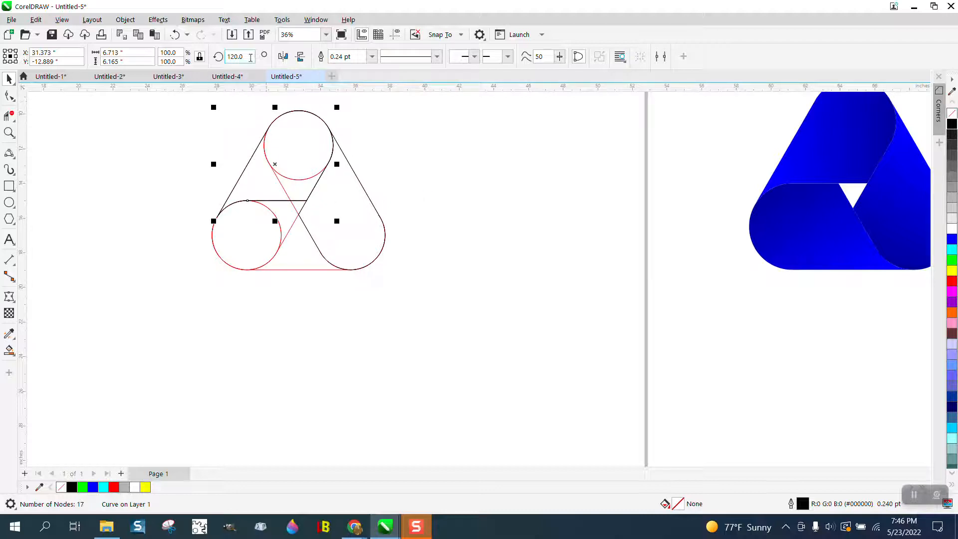
Rotate another copy of the lobe to 240 degrees and snap it into place as the triangle's lower-left lobe
{"action": "double_click", "coordinate": [250, 58]}
{"action": "type", "text": "240"}
{"action": "key", "text": "Return"}
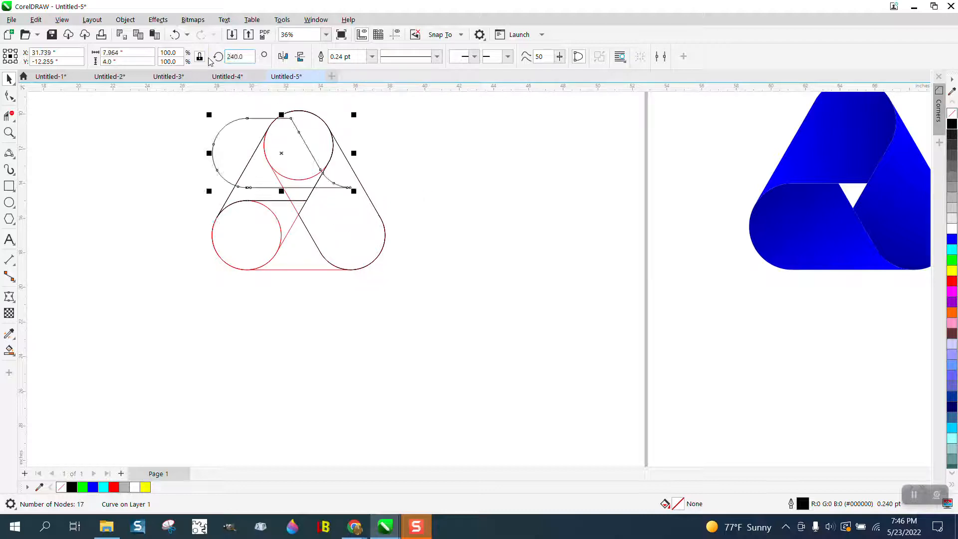
{"action": "left_click_drag", "start_coordinate": [288, 119], "coordinate": [291, 202]}
{"action": "left_click", "coordinate": [384, 182]}
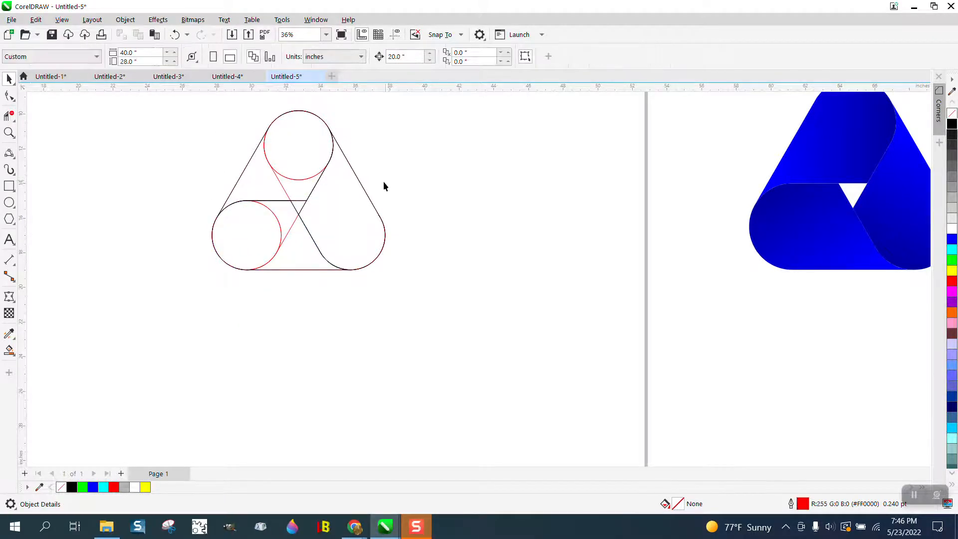
Shift all three black-outlined lobes 20 inches to the right, clear of the red construction lines
{"action": "scroll", "coordinate": [358, 200], "scroll_direction": "down", "scroll_amount": 1}
{"action": "left_click", "coordinate": [356, 203]}
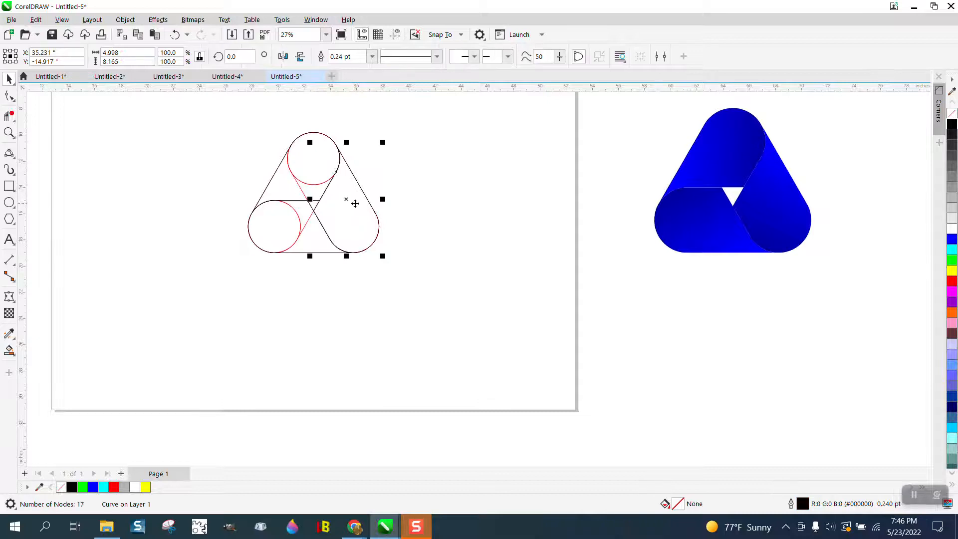
{"action": "key", "text": "Right"}
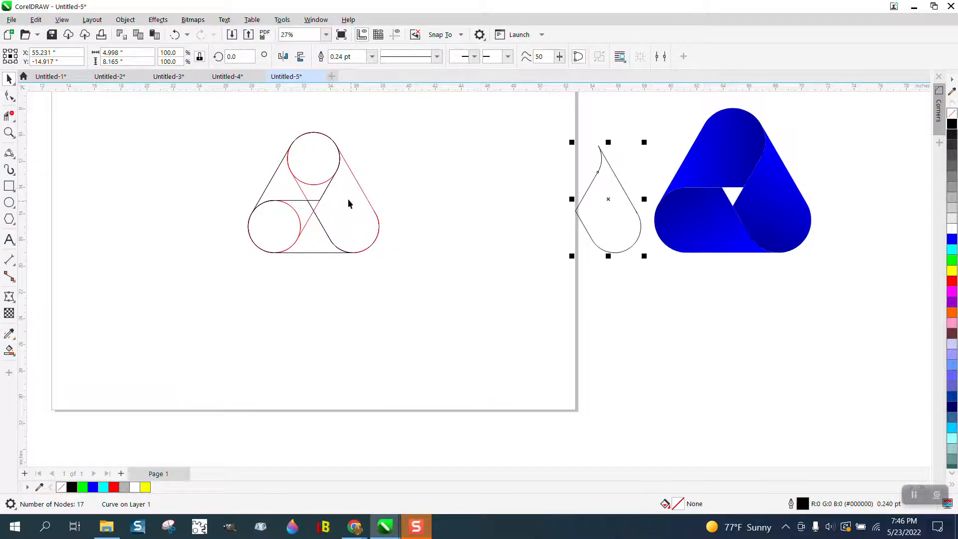
{"action": "left_click", "coordinate": [321, 172]}
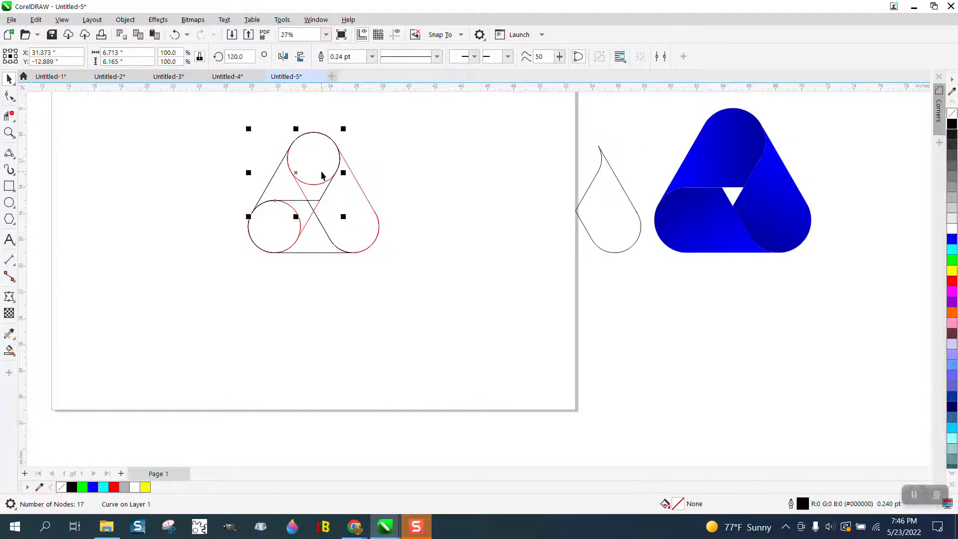
{"action": "key", "text": "Right"}
{"action": "left_click", "coordinate": [274, 217]}
{"action": "key", "text": "Right"}
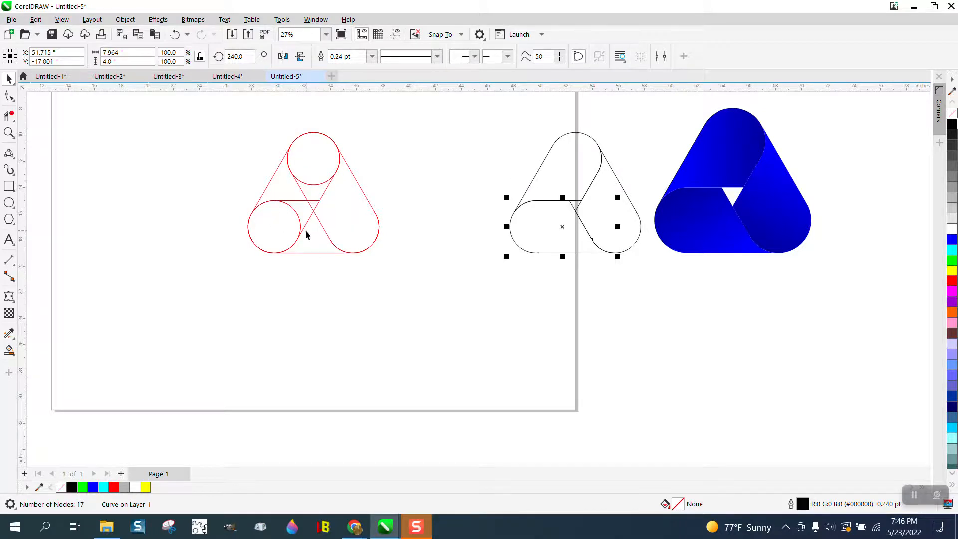
Smart Fill the right lobe of the black-outlined triangle with blue and no outline
{"action": "scroll", "coordinate": [341, 260], "scroll_direction": "down", "scroll_amount": 1}
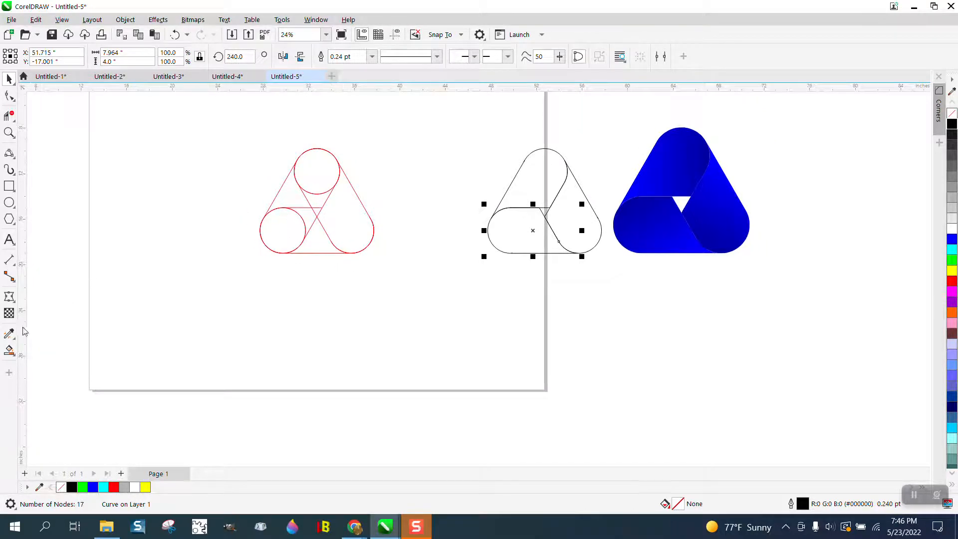
{"action": "left_click", "coordinate": [9, 350]}
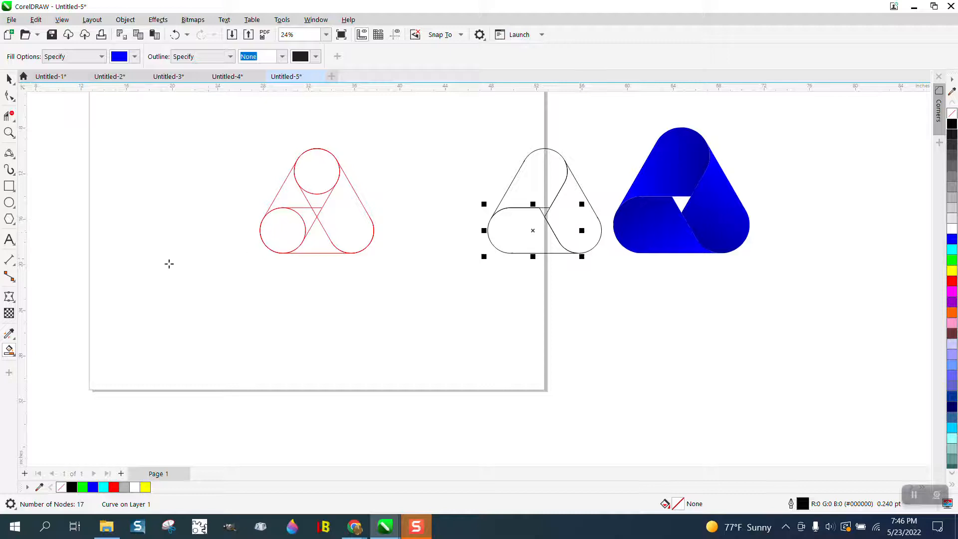
{"action": "left_click", "coordinate": [14, 355]}
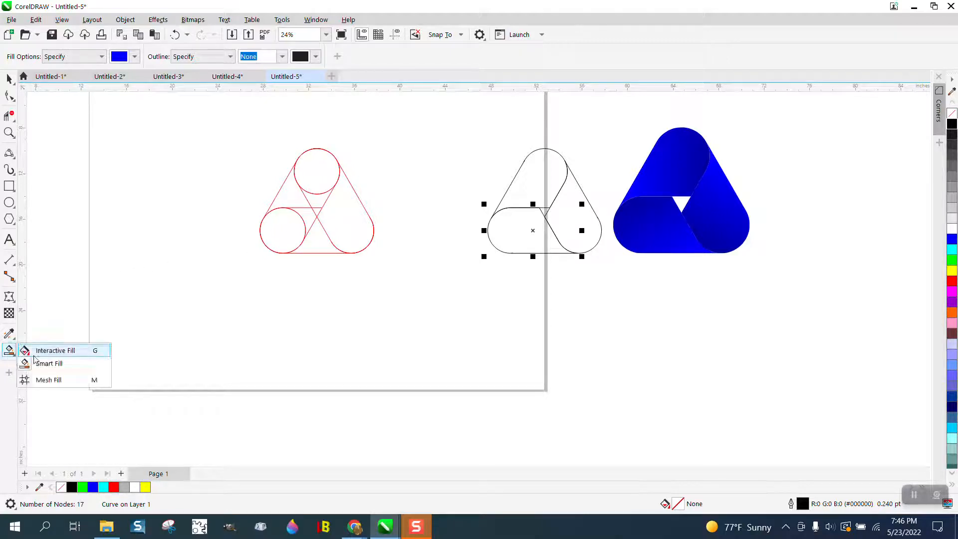
{"action": "left_click", "coordinate": [49, 351]}
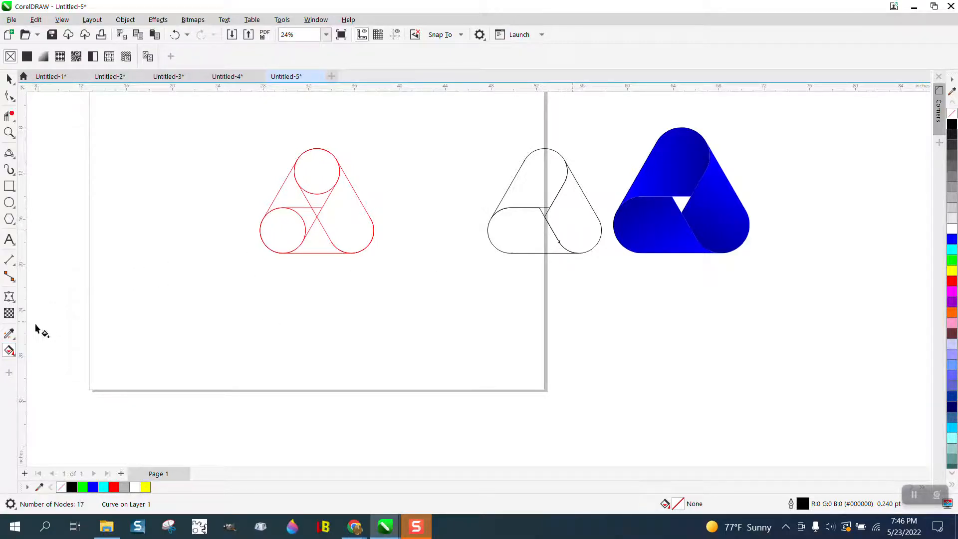
{"action": "left_click", "coordinate": [14, 355]}
{"action": "left_click", "coordinate": [48, 363]}
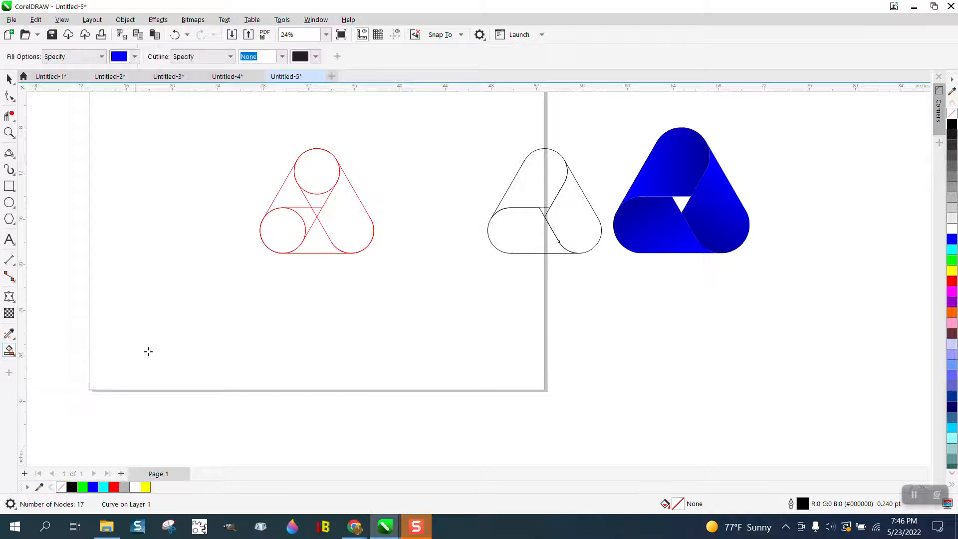
{"action": "left_click", "coordinate": [578, 231]}
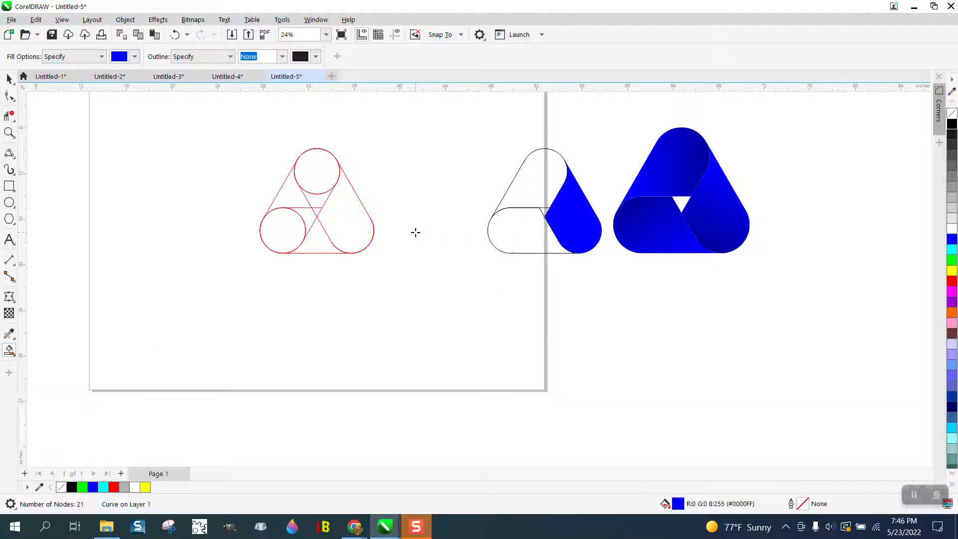
Apply a linear fountain fill to the right lobe, running from black at its lower end up to blue
{"action": "left_click", "coordinate": [15, 354]}
{"action": "left_click", "coordinate": [52, 351]}
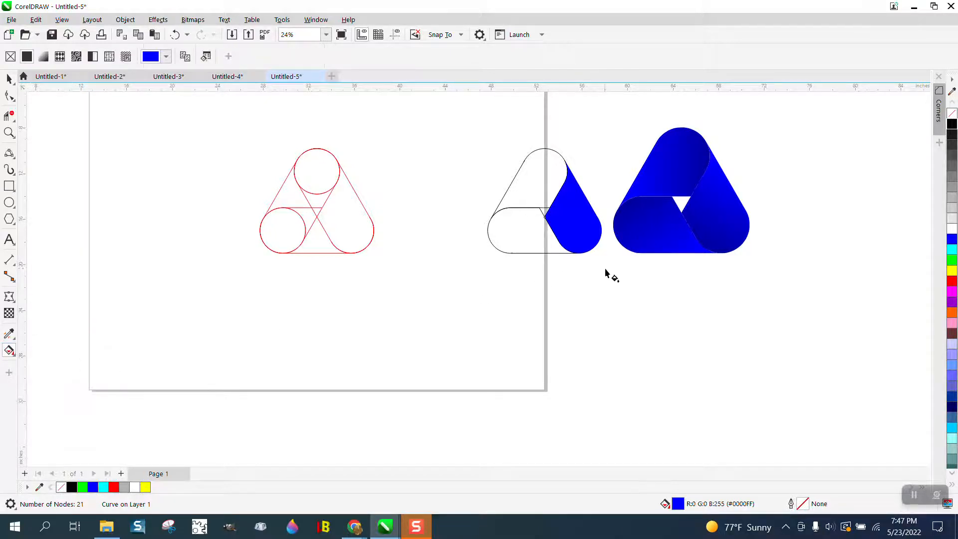
{"action": "left_click_drag", "start_coordinate": [572, 234], "coordinate": [591, 143]}
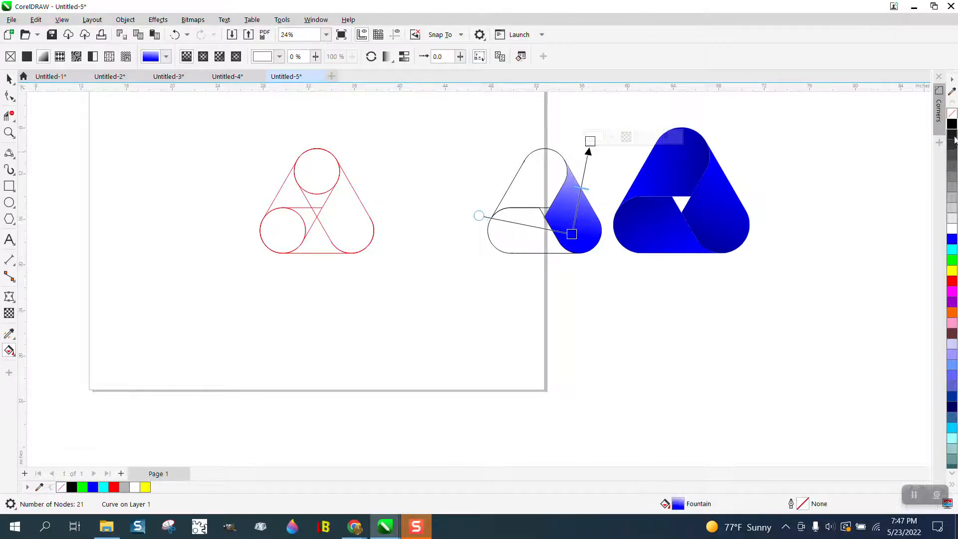
{"action": "left_click_drag", "start_coordinate": [932, 155], "coordinate": [573, 238]}
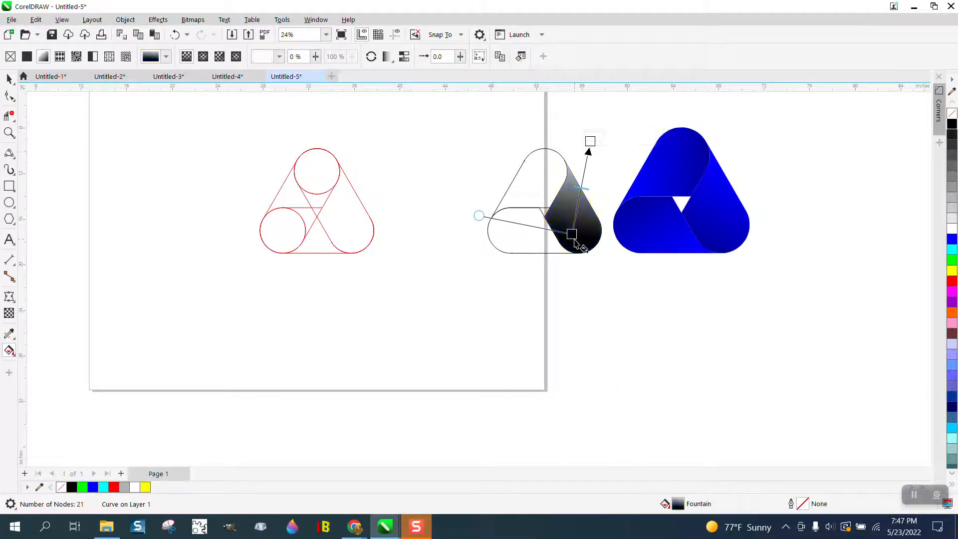
{"action": "left_click_drag", "start_coordinate": [951, 240], "coordinate": [590, 142]}
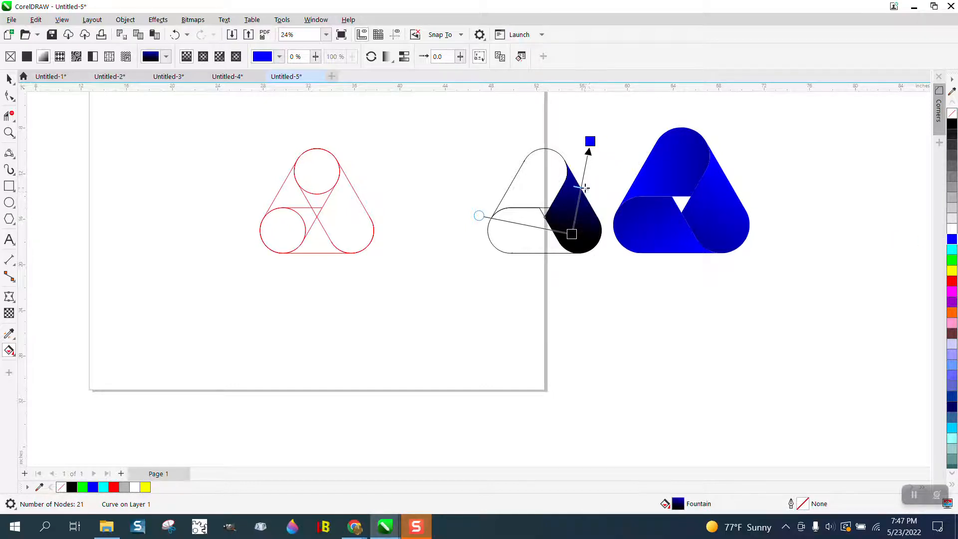
Reposition the gradient's black node to the lobe's lower-left edge and its blue node well beyond the upper right, angling the fade diagonally
{"action": "left_click_drag", "start_coordinate": [572, 234], "coordinate": [567, 263]}
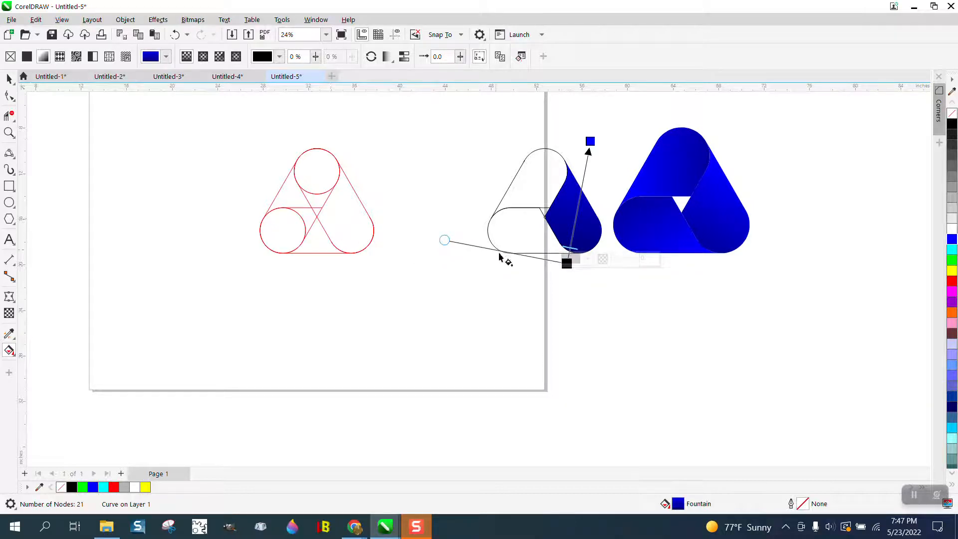
{"action": "left_click_drag", "start_coordinate": [566, 264], "coordinate": [545, 258]}
{"action": "left_click_drag", "start_coordinate": [590, 141], "coordinate": [609, 161]}
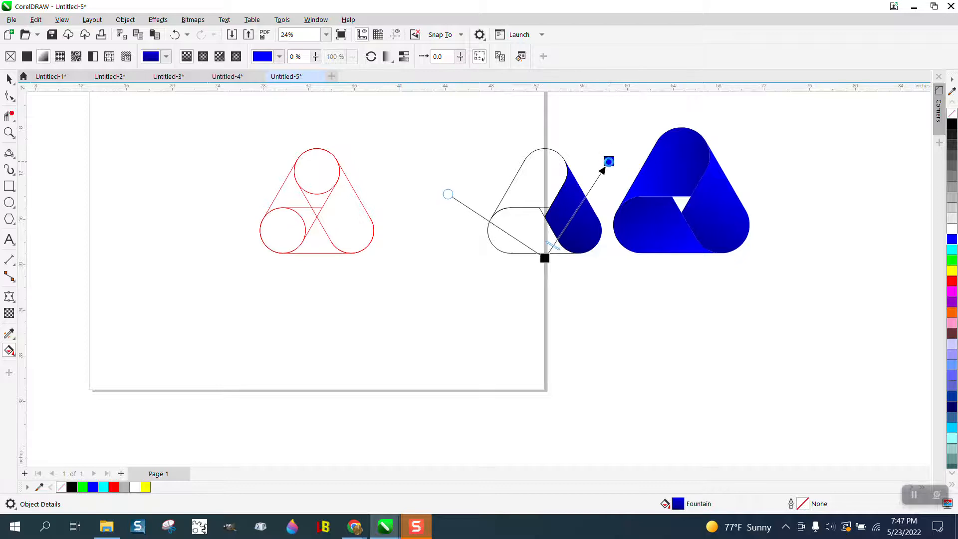
{"action": "left_click_drag", "start_coordinate": [545, 258], "coordinate": [550, 252]}
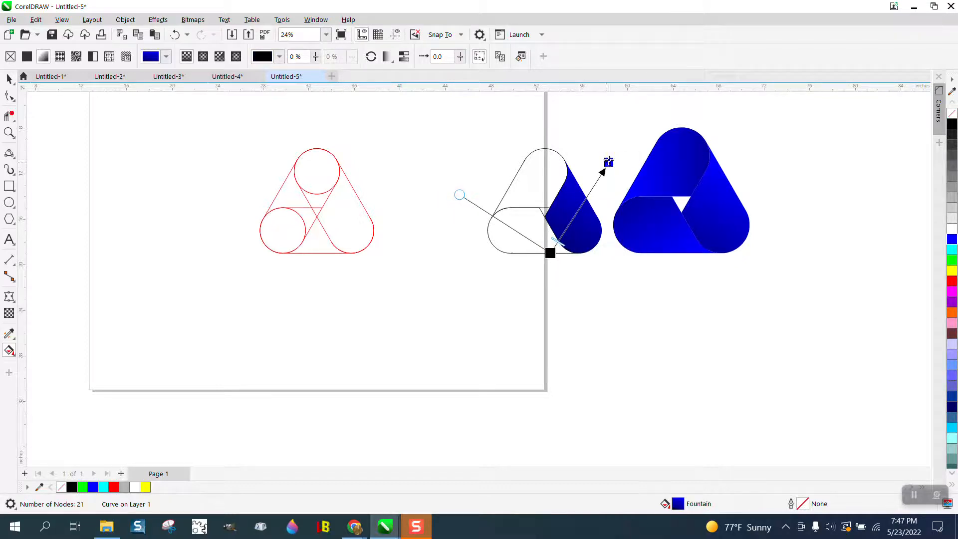
{"action": "left_click_drag", "start_coordinate": [609, 161], "coordinate": [637, 120]}
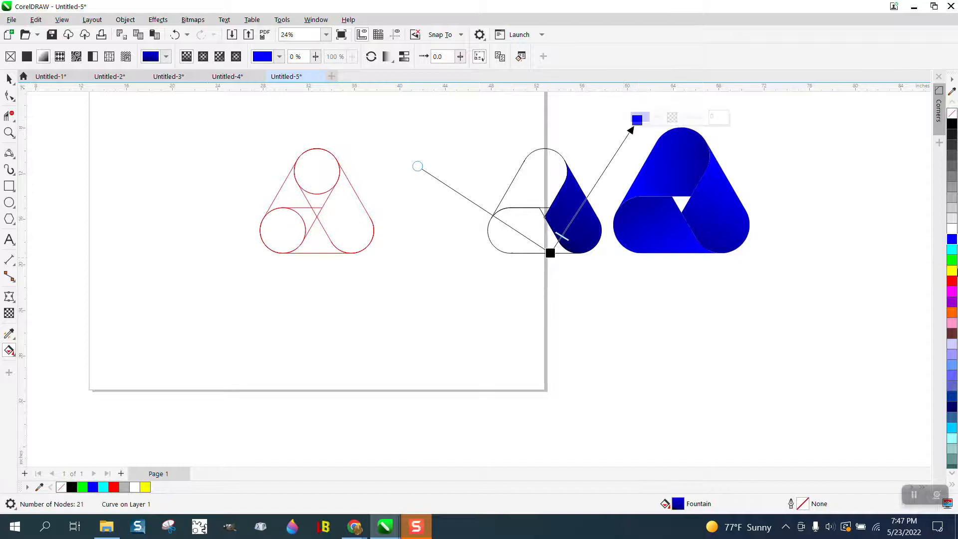
Try cyan as the outer color of the lobe's gradient and set it back to blue
{"action": "left_click_drag", "start_coordinate": [706, 164], "coordinate": [639, 122]}
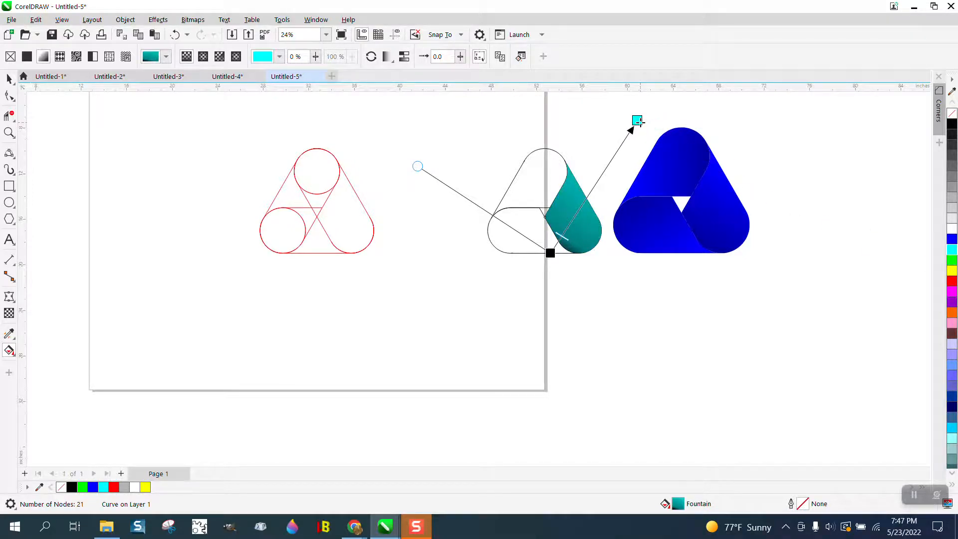
{"action": "left_click_drag", "start_coordinate": [952, 240], "coordinate": [638, 121]}
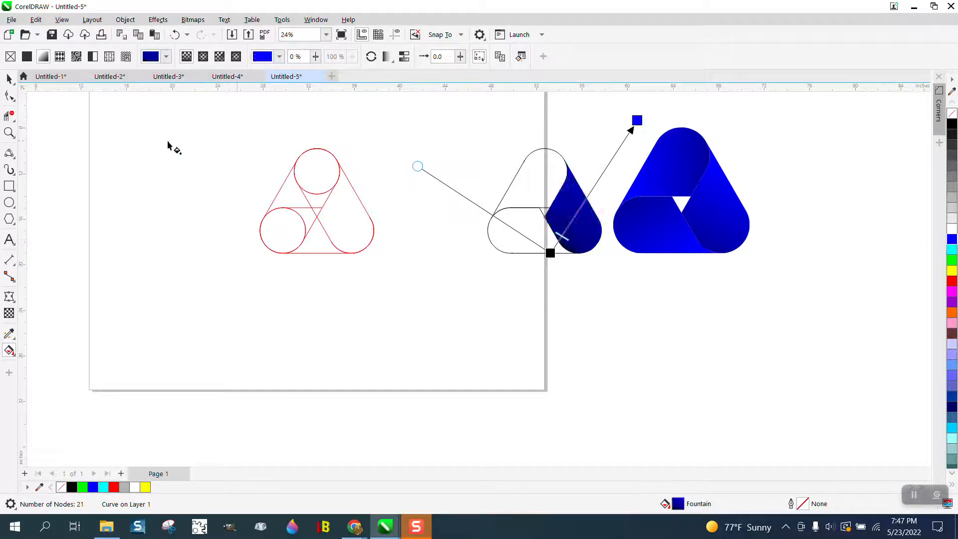
{"action": "left_click", "coordinate": [9, 79]}
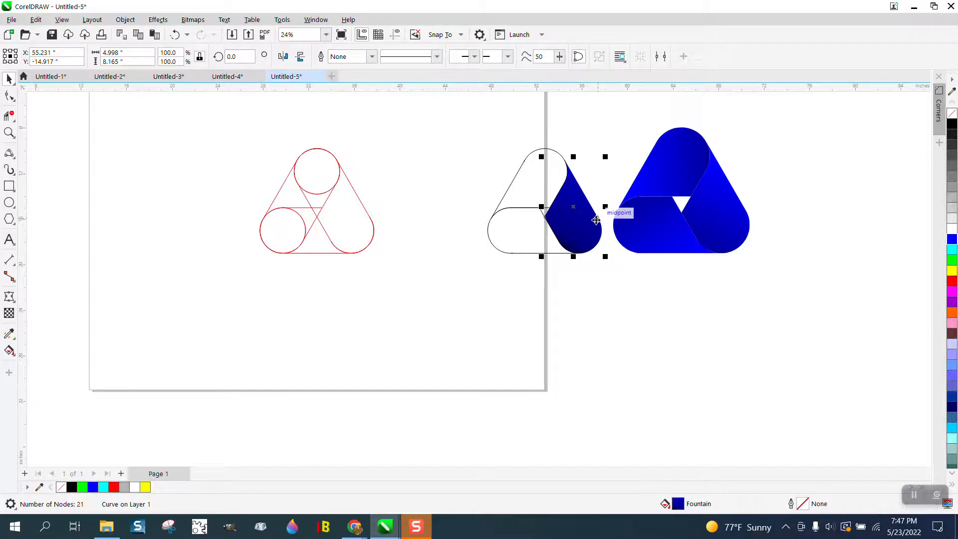
Smart Fill the lower-left lobe of the black-outlined triangle with blue and no outline
{"action": "left_click", "coordinate": [9, 133]}
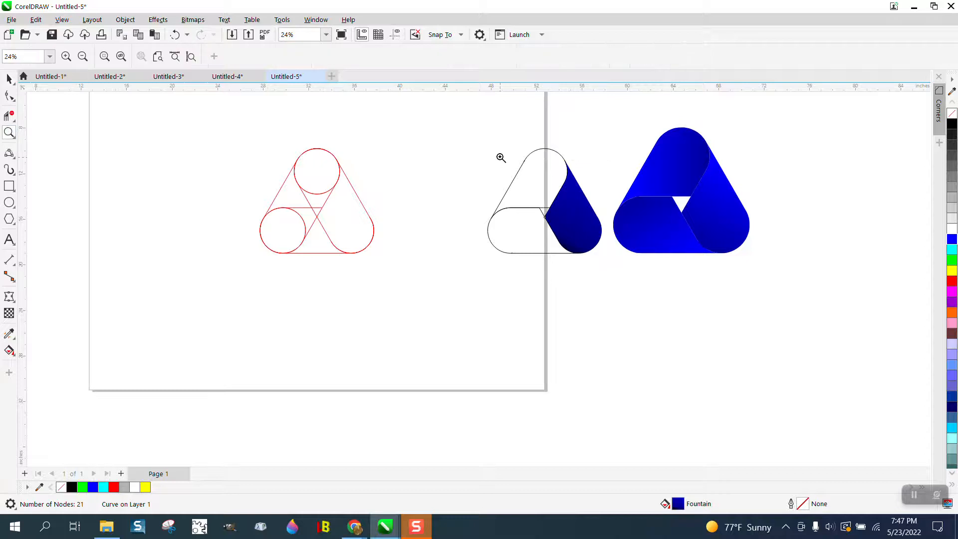
{"action": "left_click_drag", "start_coordinate": [484, 140], "coordinate": [697, 300]}
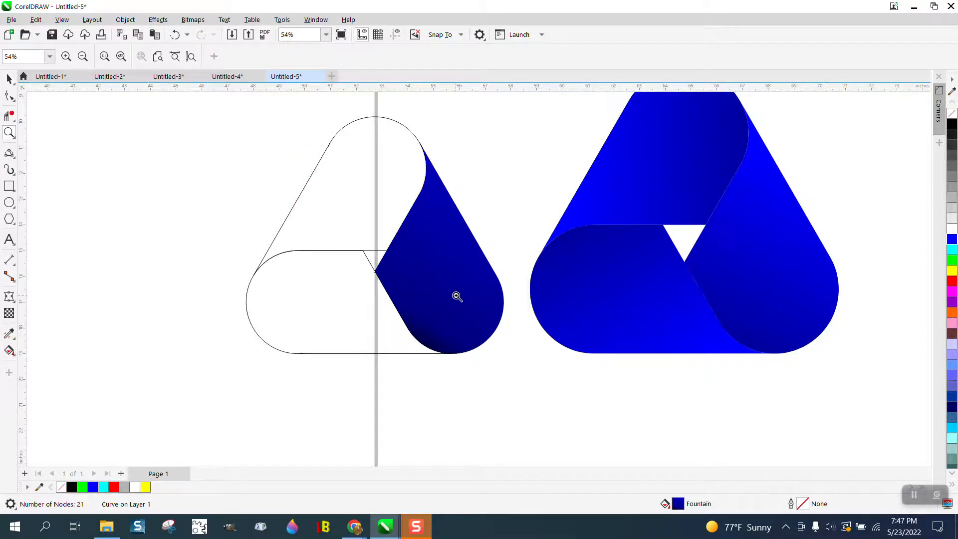
{"action": "left_click", "coordinate": [9, 350]}
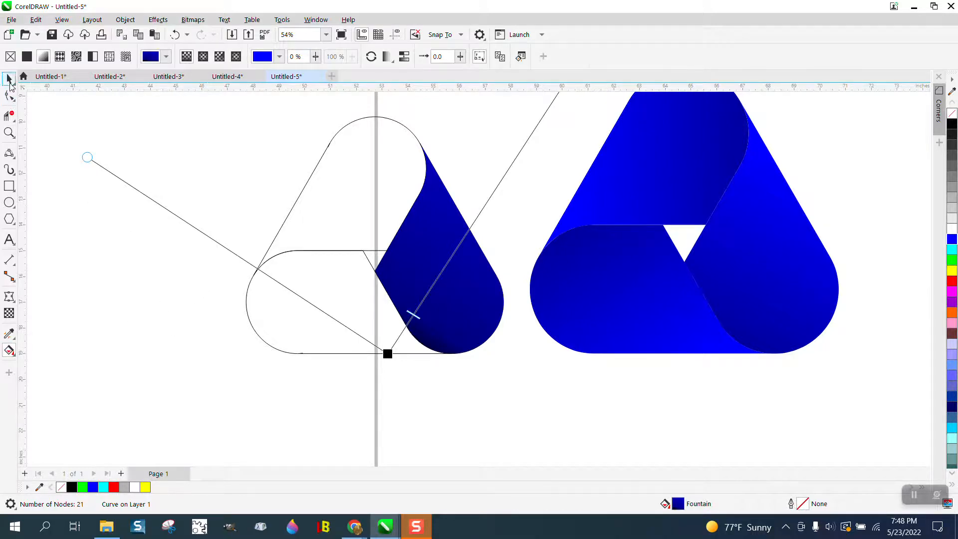
{"action": "left_click", "coordinate": [9, 79]}
{"action": "left_click", "coordinate": [11, 351]}
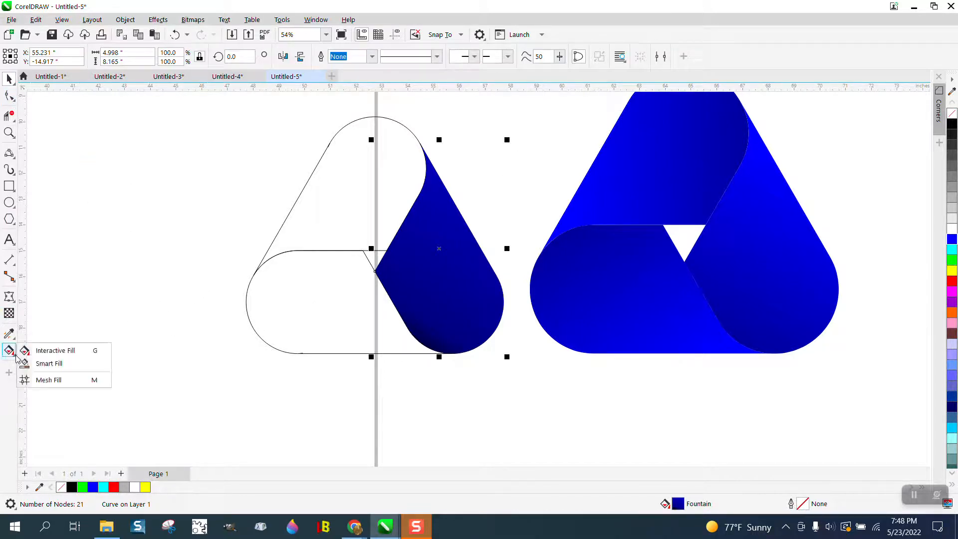
{"action": "left_click", "coordinate": [48, 364]}
{"action": "left_click", "coordinate": [296, 309]}
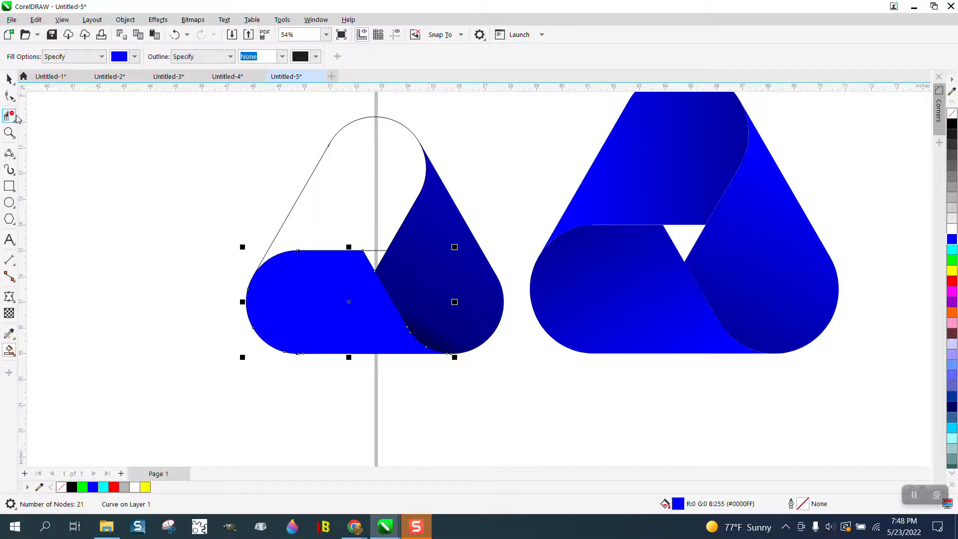
Rotate a copy of the gradient-filled right lobe by 120° and snap it onto the triangle's top lobe
{"action": "left_click", "coordinate": [9, 79]}
{"action": "left_click", "coordinate": [421, 258]}
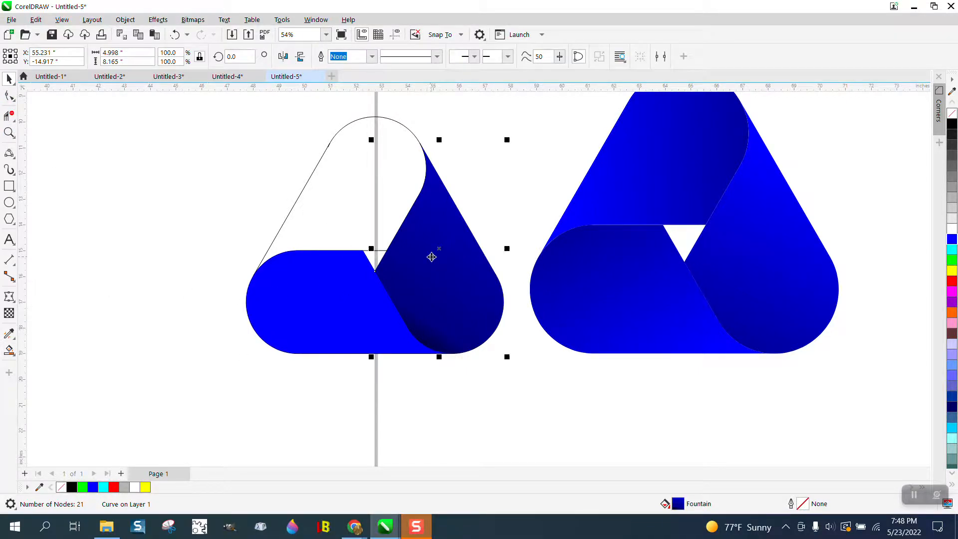
{"action": "left_click", "coordinate": [431, 257]}
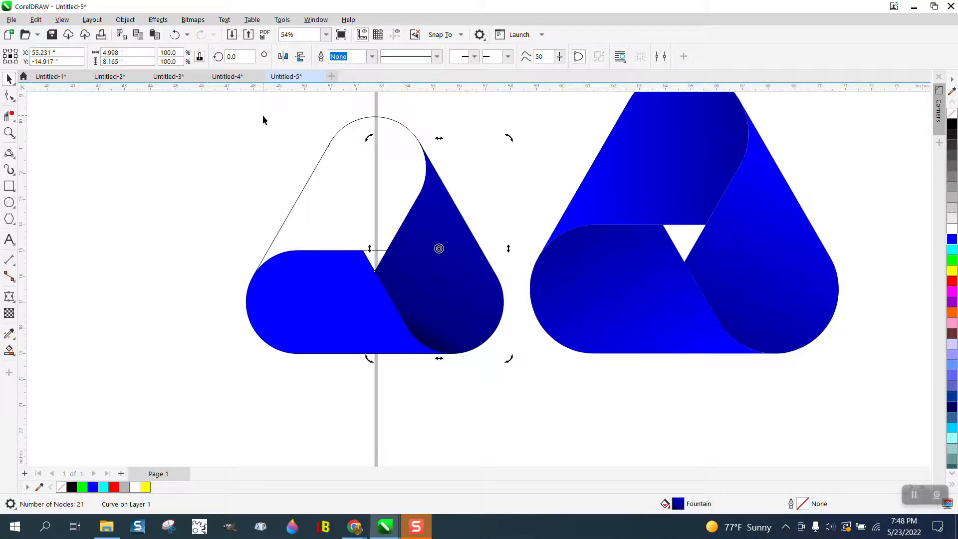
{"action": "left_click", "coordinate": [232, 56]}
{"action": "type", "text": "120"}
{"action": "key", "text": "Return"}
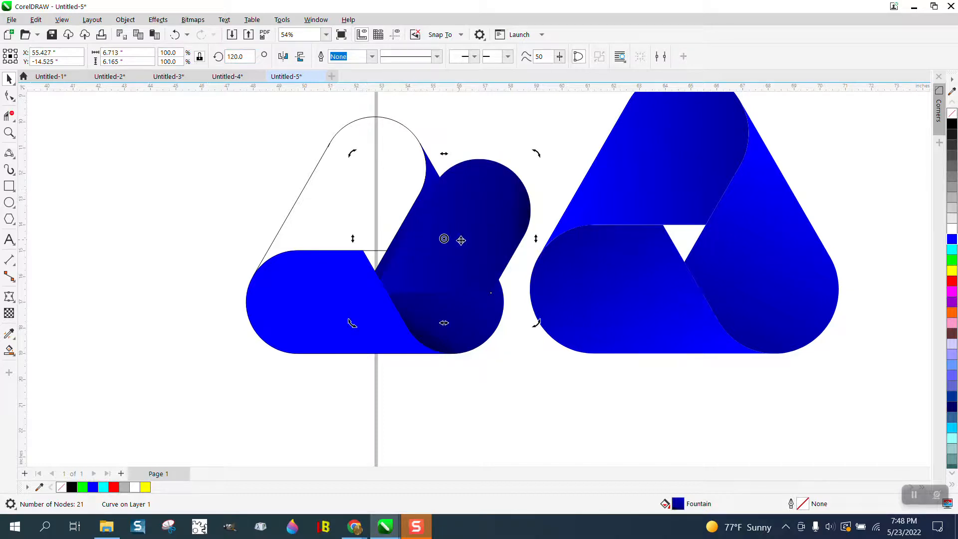
{"action": "left_click_drag", "start_coordinate": [491, 292], "coordinate": [386, 251]}
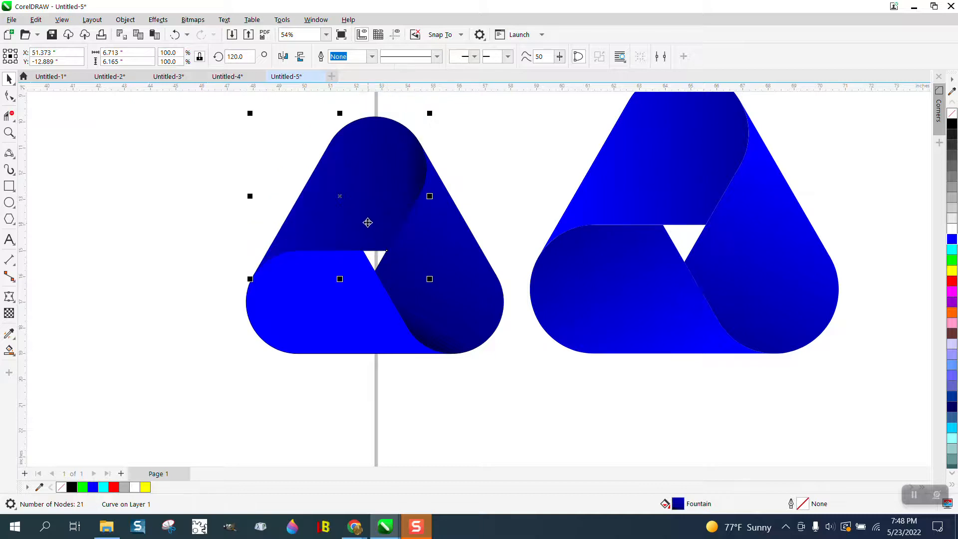
Delete the flat blue fill shape from the lower-left lobe
{"action": "left_click", "coordinate": [359, 295]}
{"action": "left_click_drag", "start_coordinate": [357, 303], "coordinate": [301, 364]}
{"action": "key", "text": "Delete"}
Make a copy of the top gradient lobe at a rotation angle of 240° and snap it onto the lower-left lobe
{"action": "left_click", "coordinate": [352, 226]}
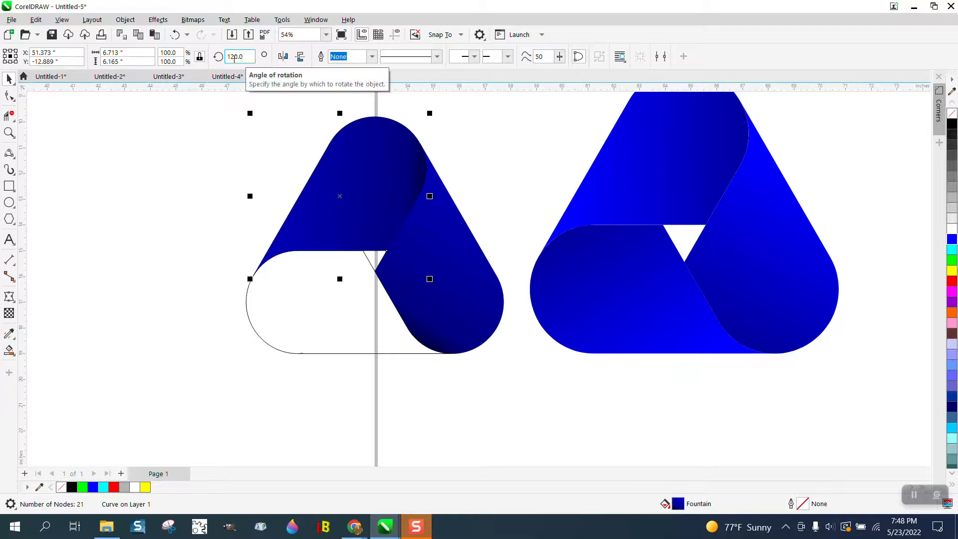
{"action": "left_click", "coordinate": [253, 60]}
{"action": "type", "text": "240"}
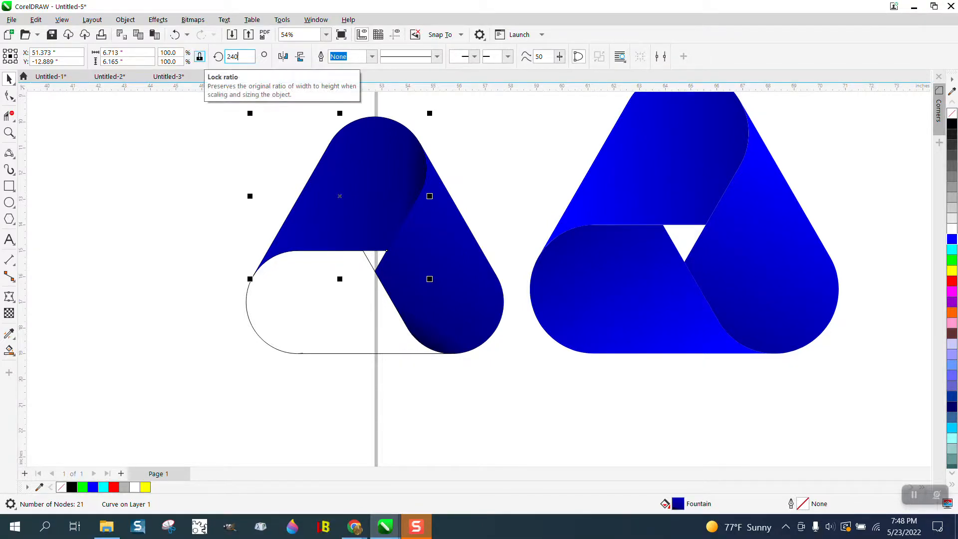
{"action": "key", "text": "Return"}
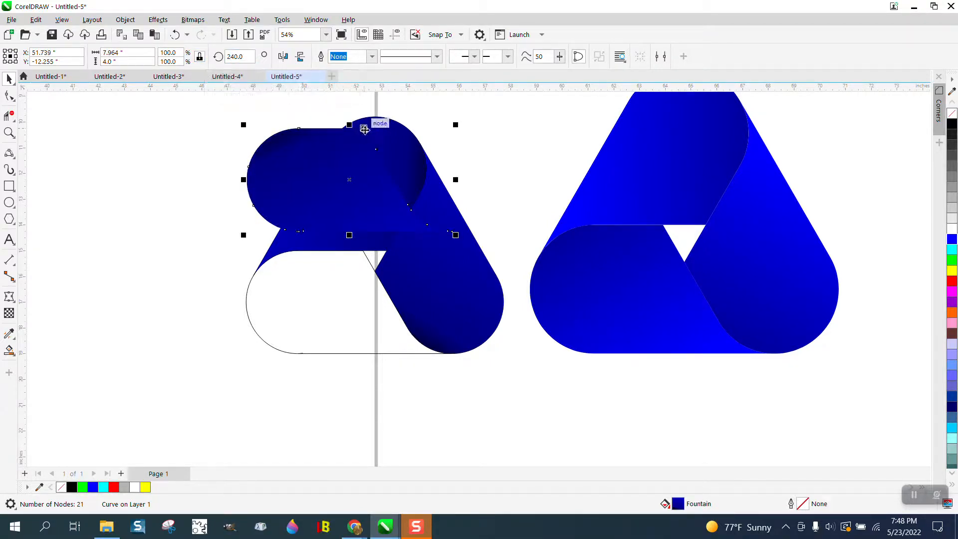
{"action": "left_click_drag", "start_coordinate": [364, 129], "coordinate": [363, 255]}
{"action": "left_click", "coordinate": [123, 232]}
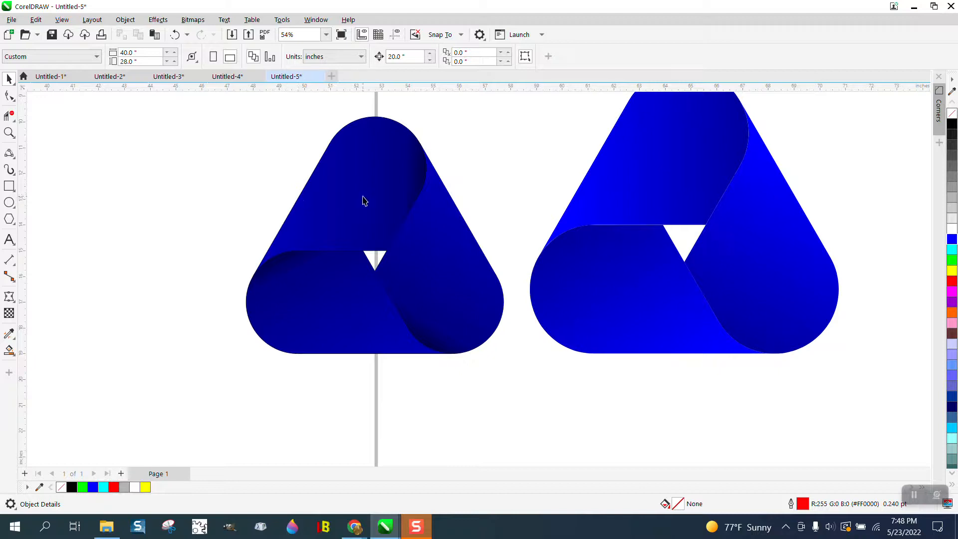
Remove the fills from the larger blue sample triangle and give all its shapes a black outline
{"action": "scroll", "coordinate": [325, 170], "scroll_direction": "down", "scroll_amount": 1}
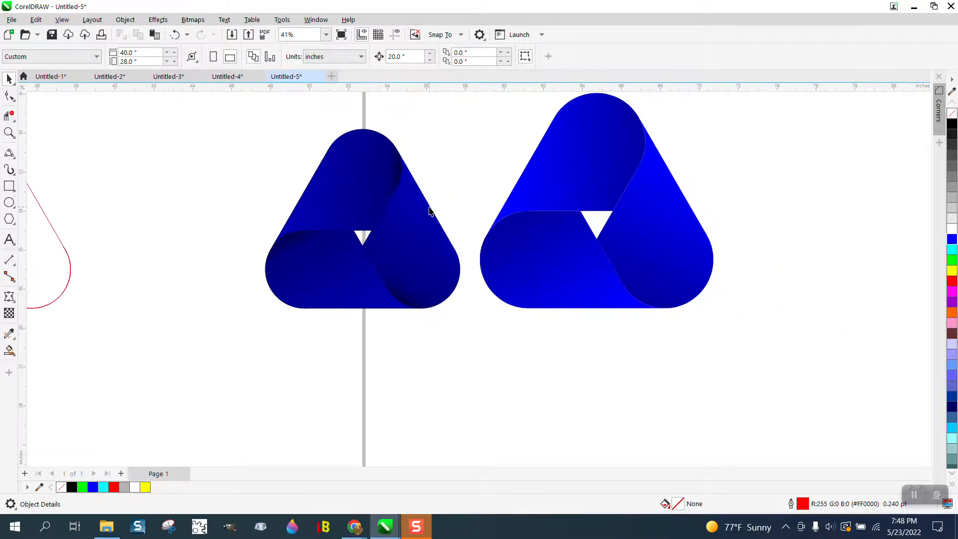
{"action": "left_click", "coordinate": [6, 136]}
{"action": "scroll", "coordinate": [469, 194], "scroll_direction": "down", "scroll_amount": 2}
{"action": "left_click_drag", "start_coordinate": [470, 130], "coordinate": [670, 275]}
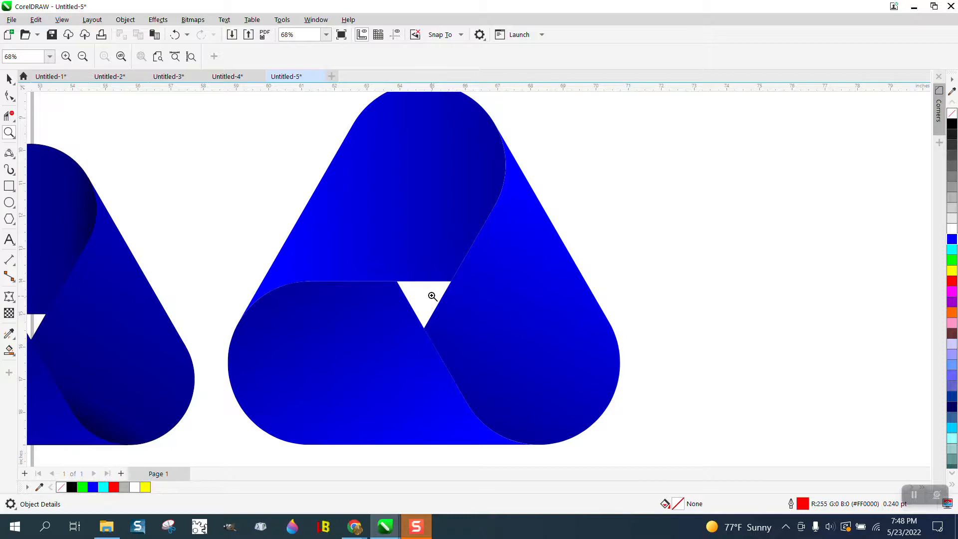
{"action": "scroll", "coordinate": [432, 297], "scroll_direction": "down", "scroll_amount": 3}
{"action": "left_click", "coordinate": [9, 79]}
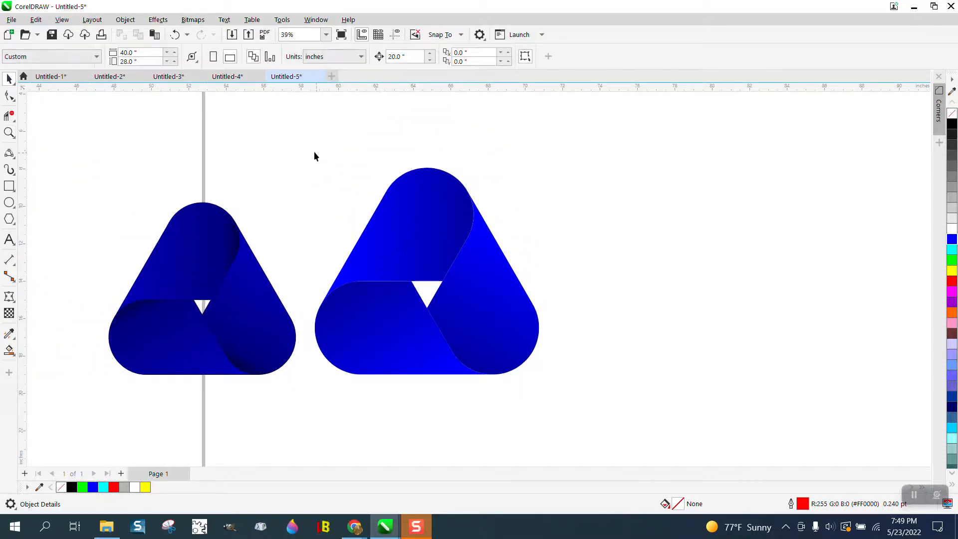
{"action": "left_click_drag", "start_coordinate": [302, 154], "coordinate": [612, 414]}
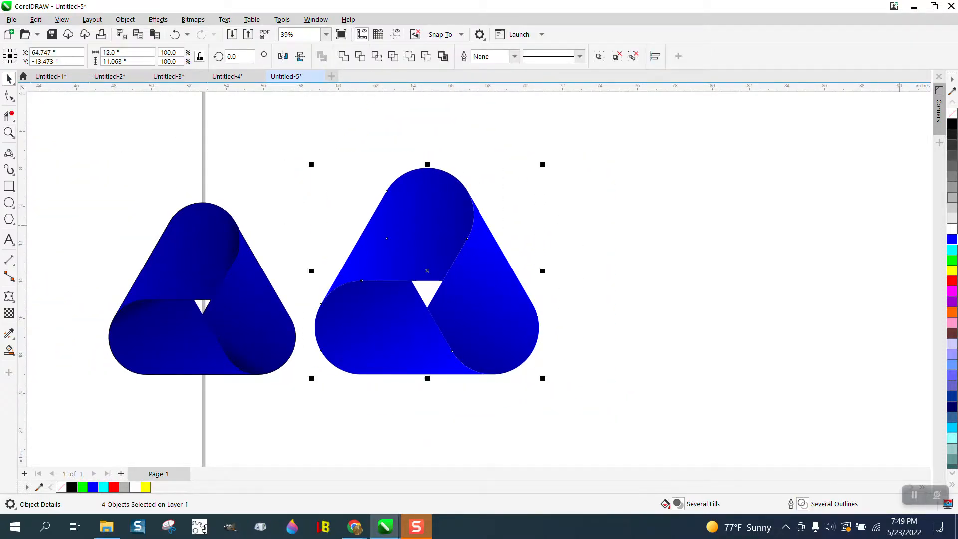
{"action": "left_click", "coordinate": [952, 114]}
{"action": "right_click", "coordinate": [951, 125]}
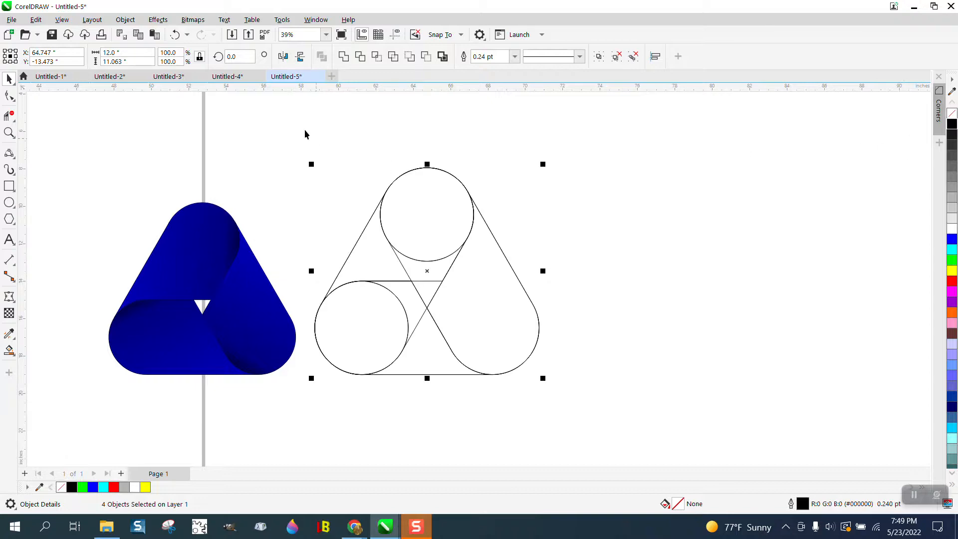
Try a copy of the whole outlined triangle rotated by 120° and delete that copy
{"action": "left_click_drag", "start_coordinate": [306, 134], "coordinate": [616, 426]}
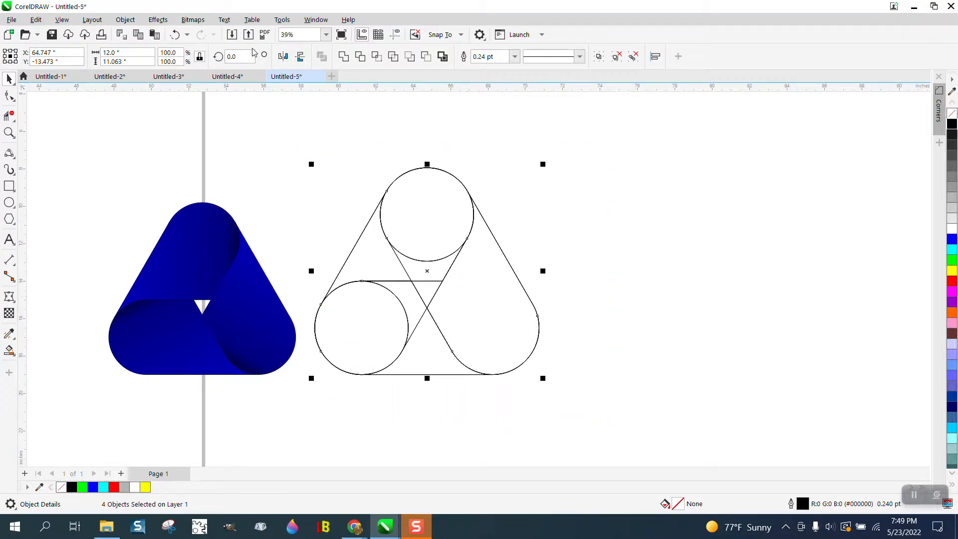
{"action": "left_click", "coordinate": [232, 56]}
{"action": "type", "text": "120"}
{"action": "key", "text": "Return"}
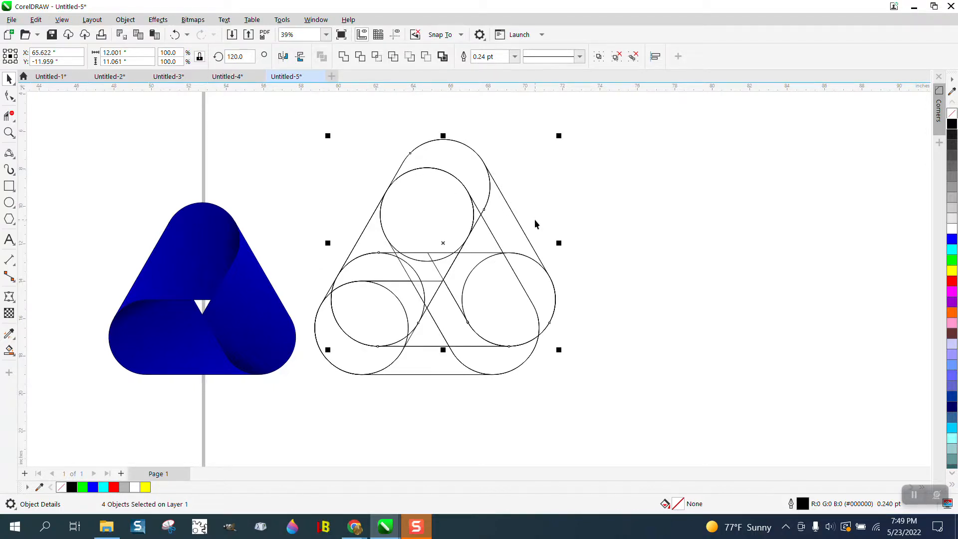
{"action": "key", "text": "Delete"}
{"action": "left_click", "coordinate": [474, 227]}
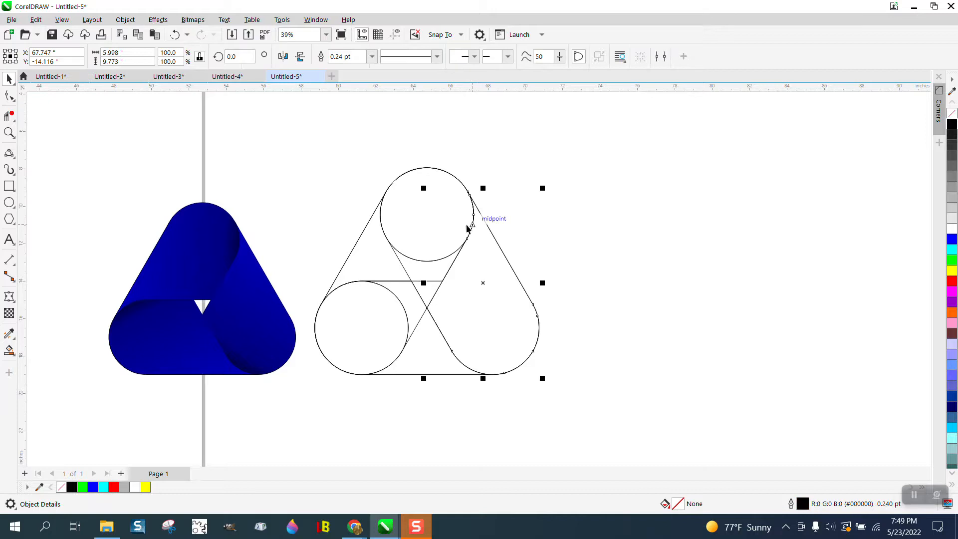
Mirror the whole outlined triangle vertically and horizontally, and undo both flips
{"action": "left_click_drag", "start_coordinate": [289, 145], "coordinate": [590, 413]}
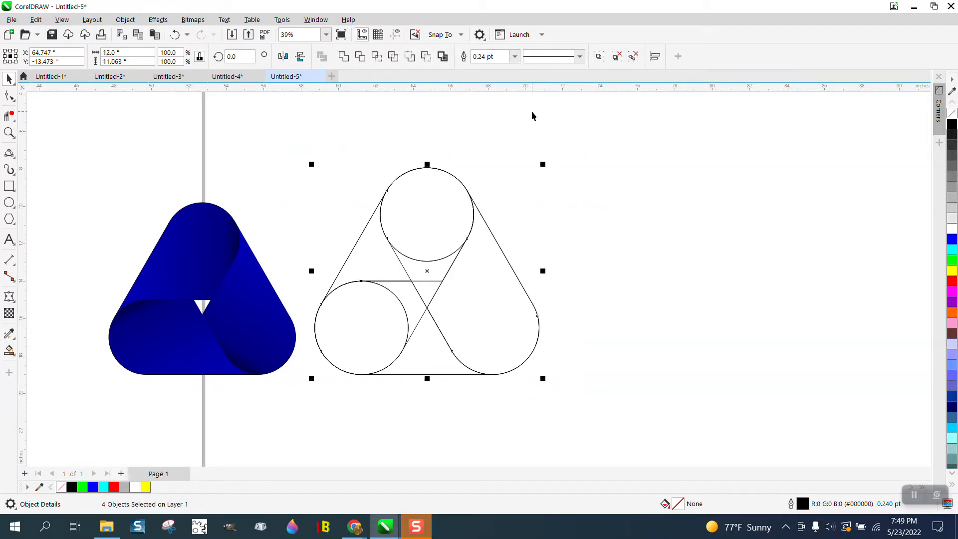
{"action": "left_click", "coordinate": [300, 56]}
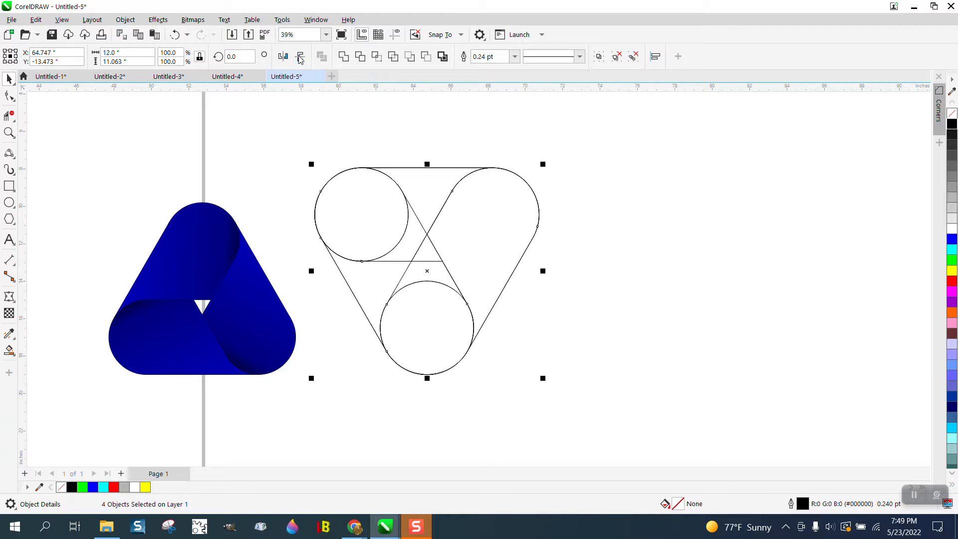
{"action": "left_click", "coordinate": [283, 56]}
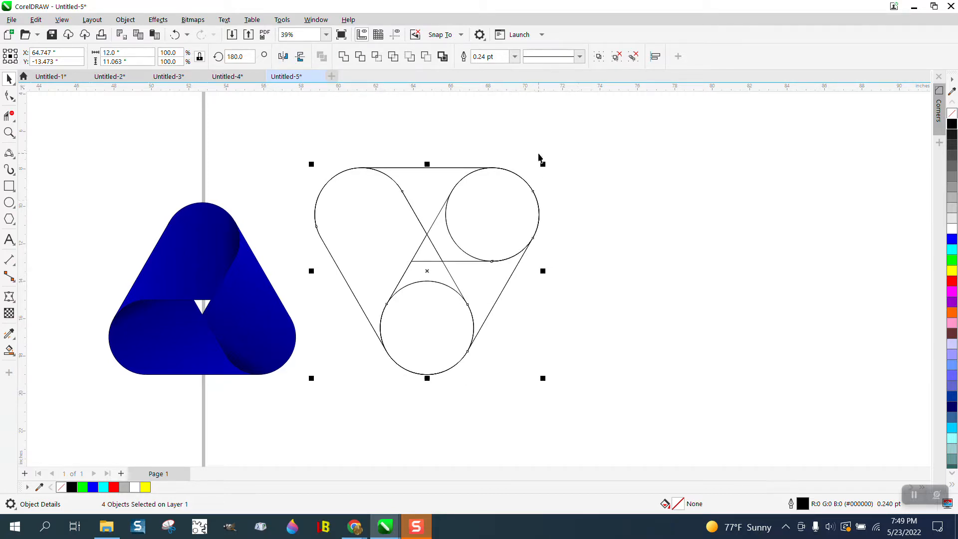
{"action": "left_click", "coordinate": [175, 35]}
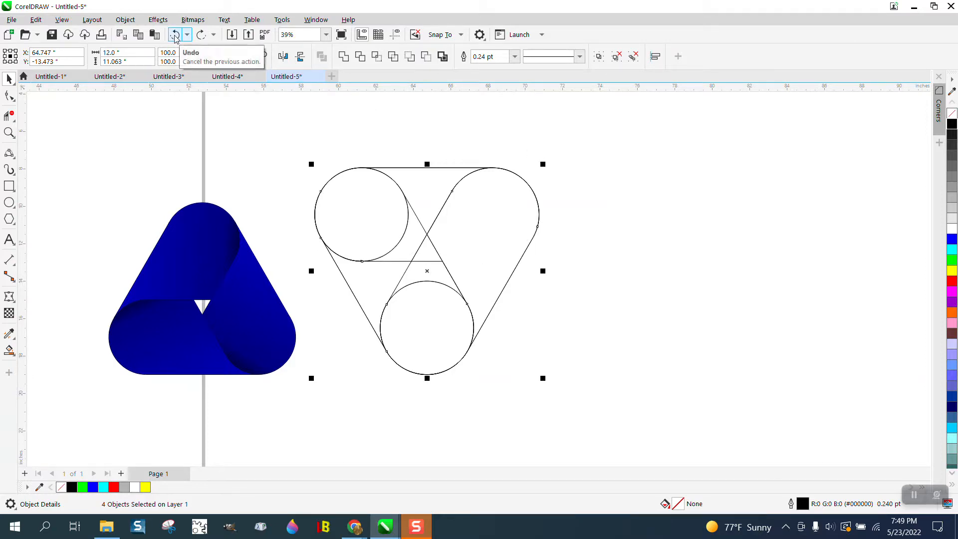
{"action": "left_click", "coordinate": [176, 36]}
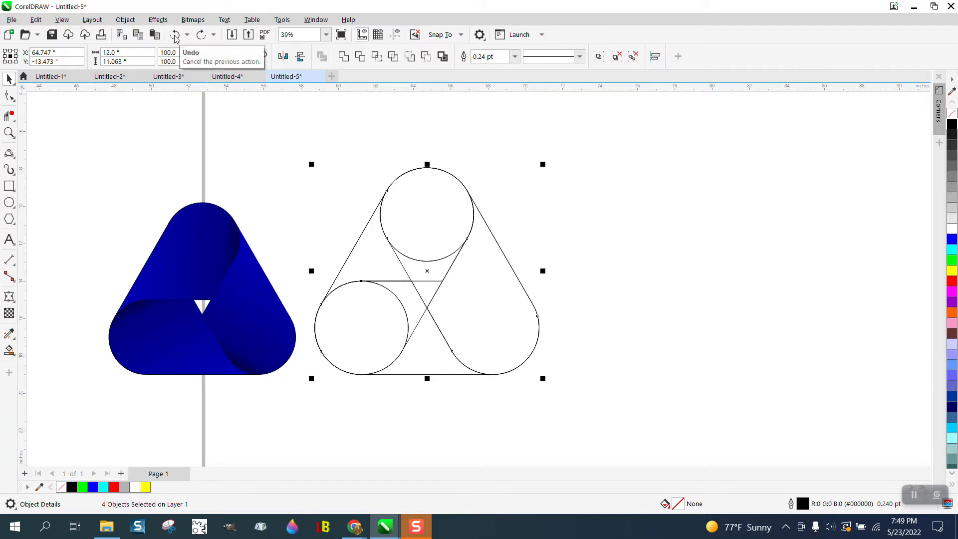
Smart Fill the outlined triangle's right lobe with blue and no outline, and shift the filled shape 20 inches to the right
{"action": "left_click", "coordinate": [9, 350]}
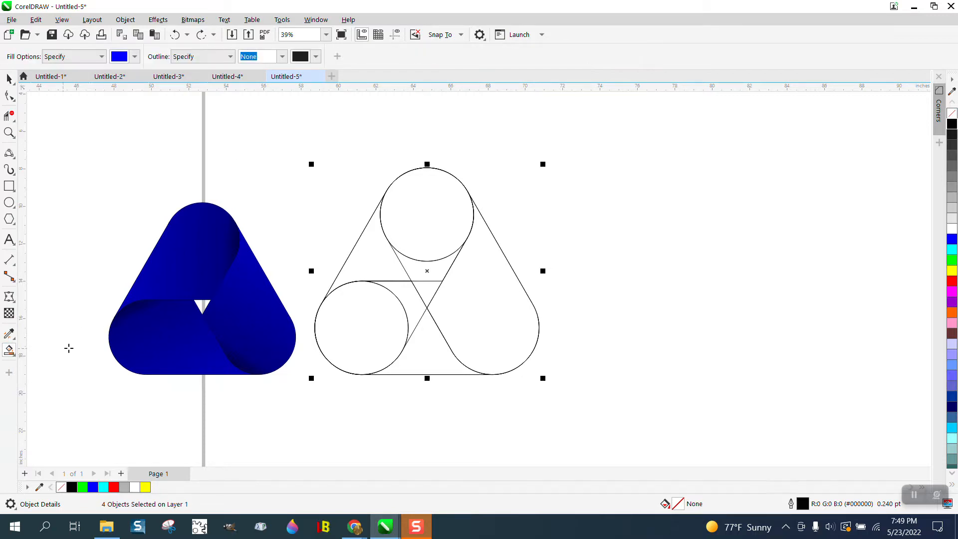
{"action": "left_click", "coordinate": [477, 313]}
{"action": "key", "text": "shift+Right"}
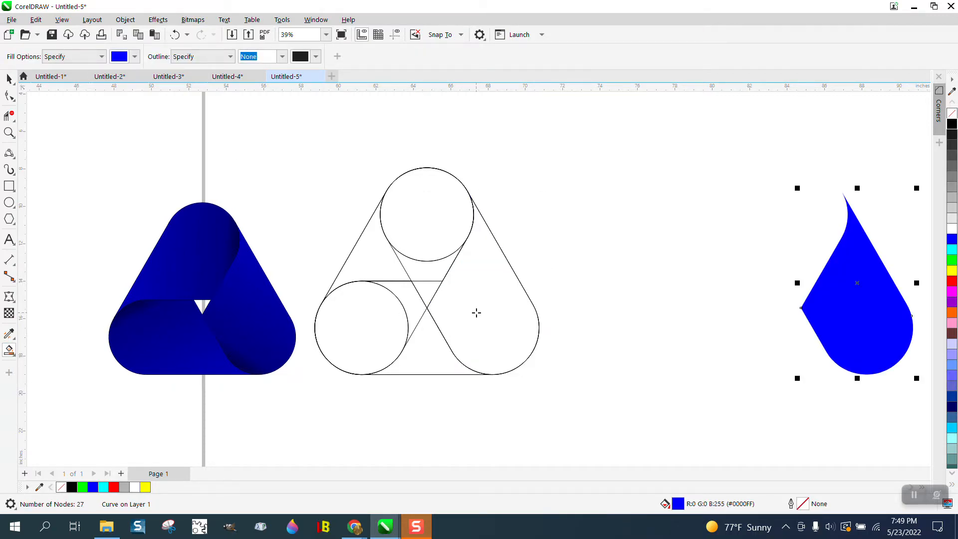
Mirror the whole outlined triangle horizontally
{"action": "left_click", "coordinate": [9, 79]}
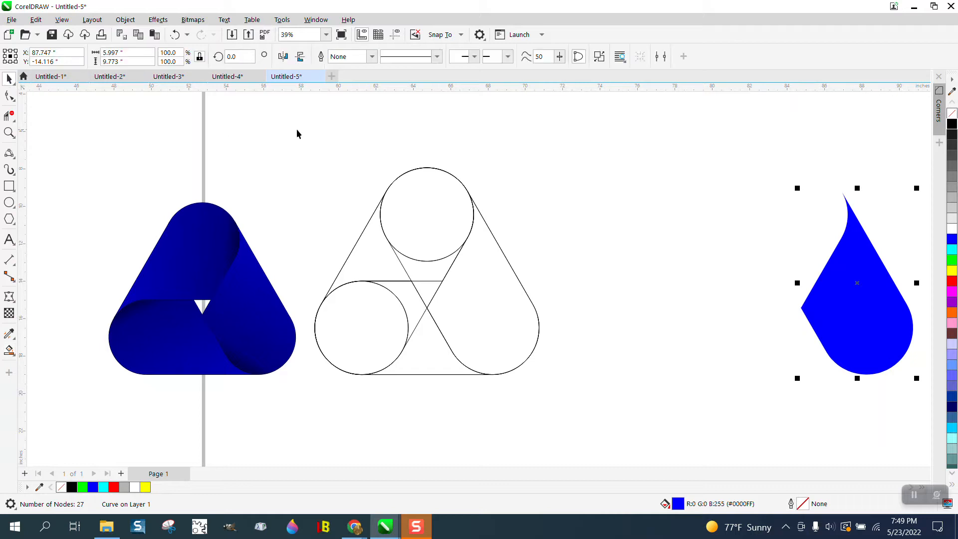
{"action": "left_click_drag", "start_coordinate": [285, 148], "coordinate": [483, 368]}
{"action": "left_click", "coordinate": [283, 56]}
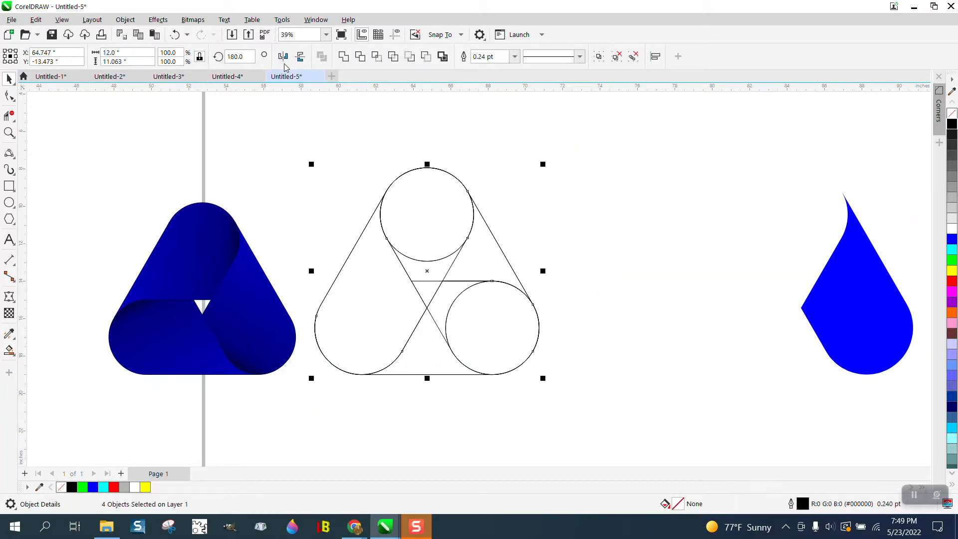
Smart Fill the mirrored triangle's lower-left lobe with blue and no outline, and shift the filled shape 20 inches to the right
{"action": "left_click", "coordinate": [9, 351]}
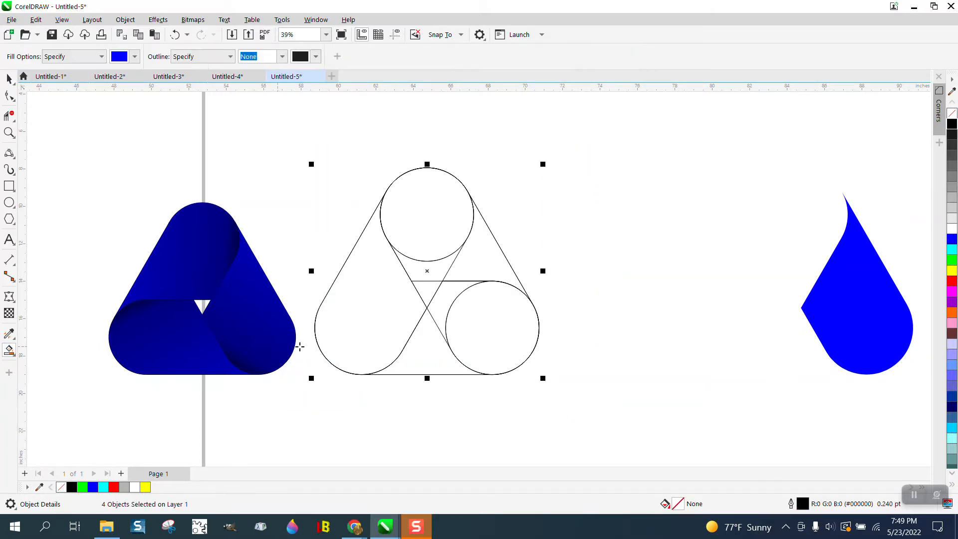
{"action": "left_click", "coordinate": [353, 345]}
{"action": "key", "text": "Right"}
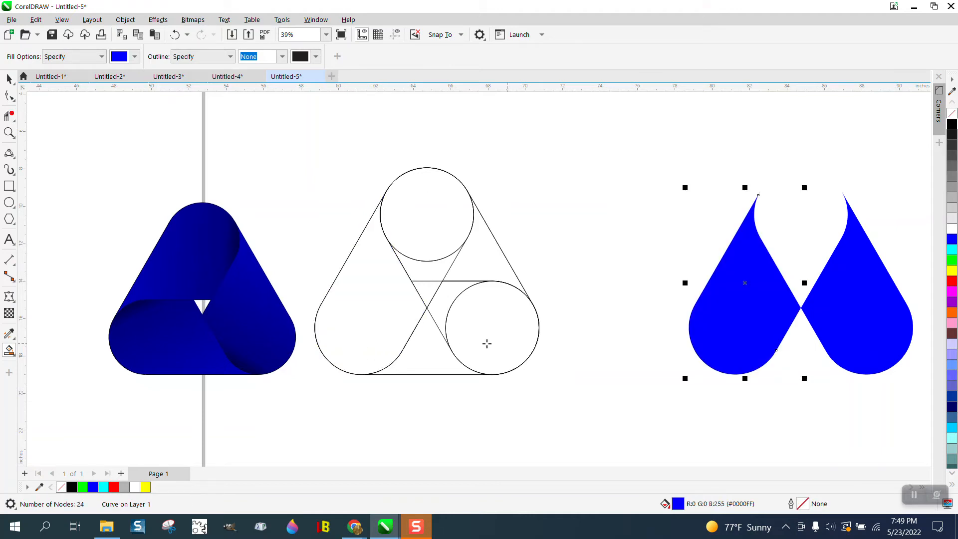
Examine the finished gradient-shaded interlocking triangle up close
{"action": "scroll", "coordinate": [325, 333], "scroll_direction": "down", "scroll_amount": 2}
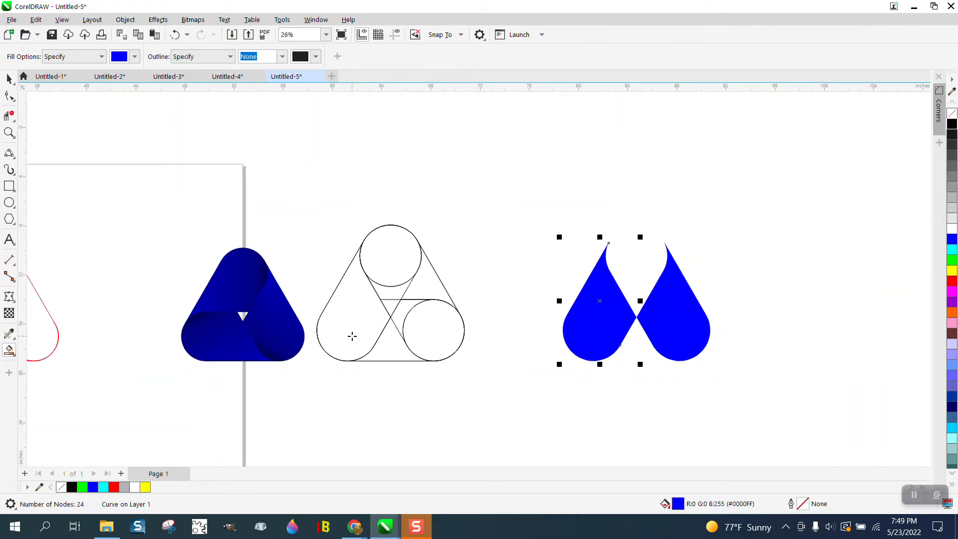
{"action": "left_click", "coordinate": [9, 133]}
{"action": "left_click_drag", "start_coordinate": [178, 259], "coordinate": [390, 379]}
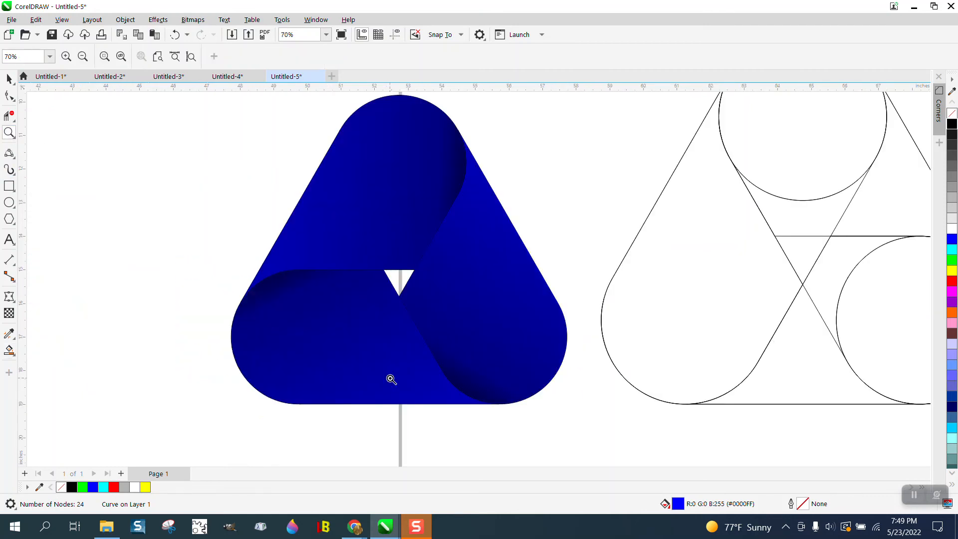